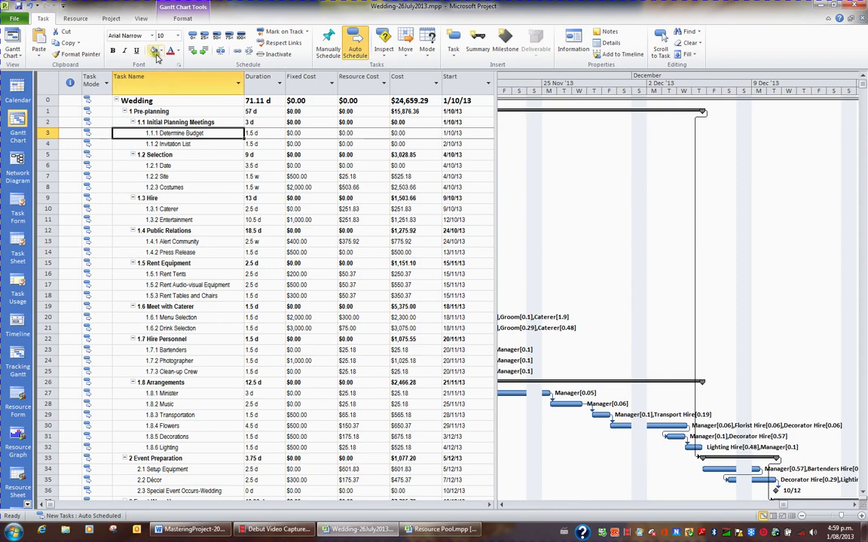
Switch to the View ribbon so the filtering and highlight options are visible
left_click(140, 19)
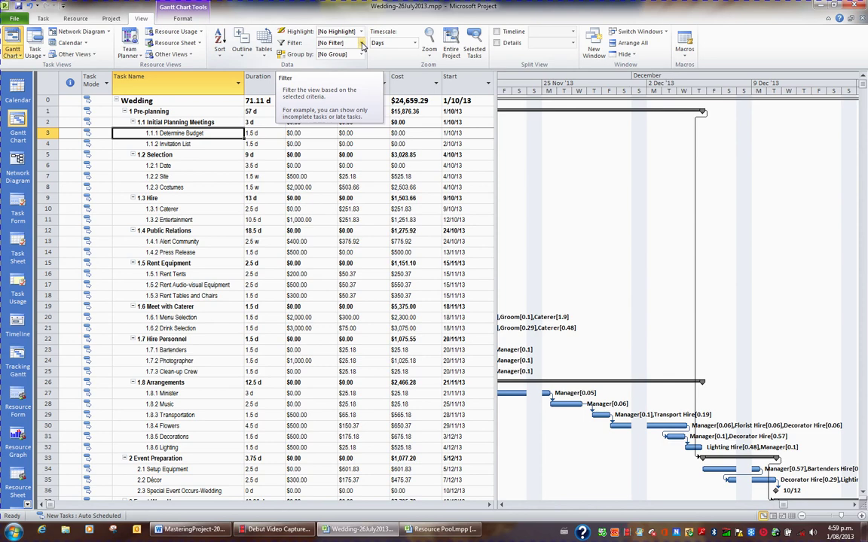
Apply a Date Range filter from 3 September 2013 to 31 October 2013
left_click(362, 46)
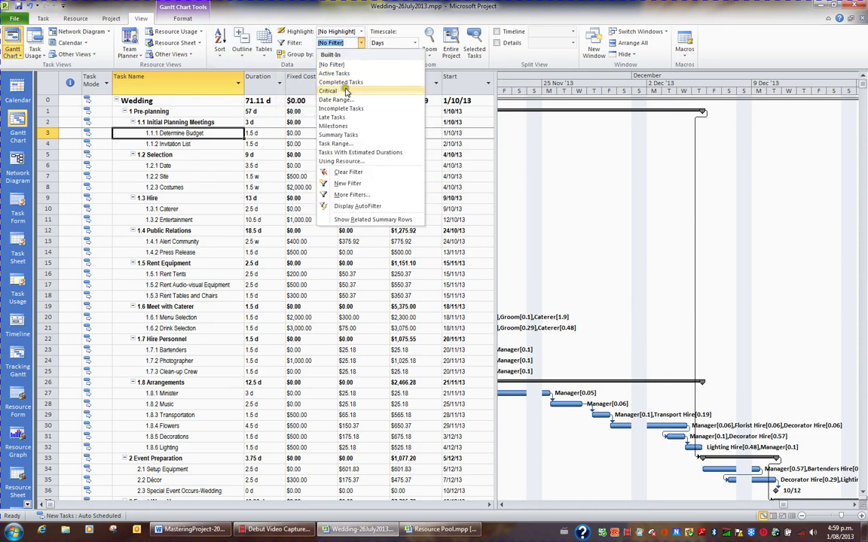
left_click(324, 100)
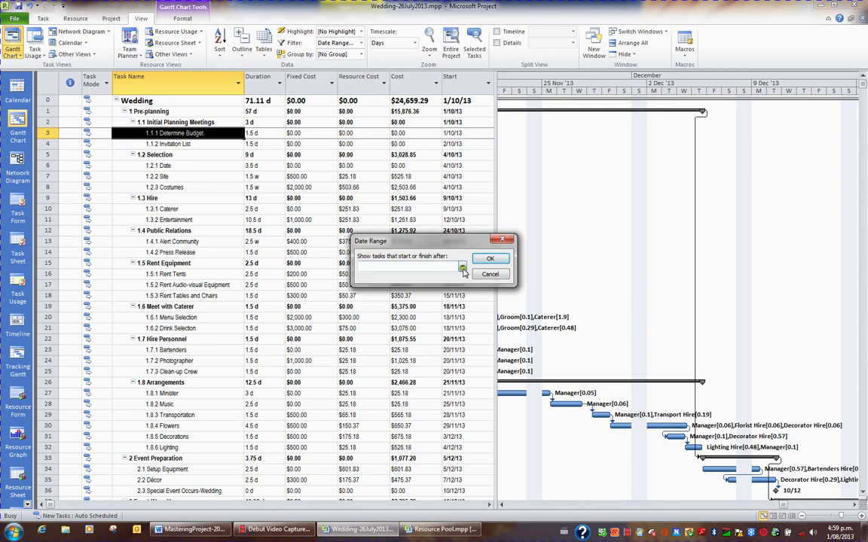
left_click(463, 269)
left_click(462, 279)
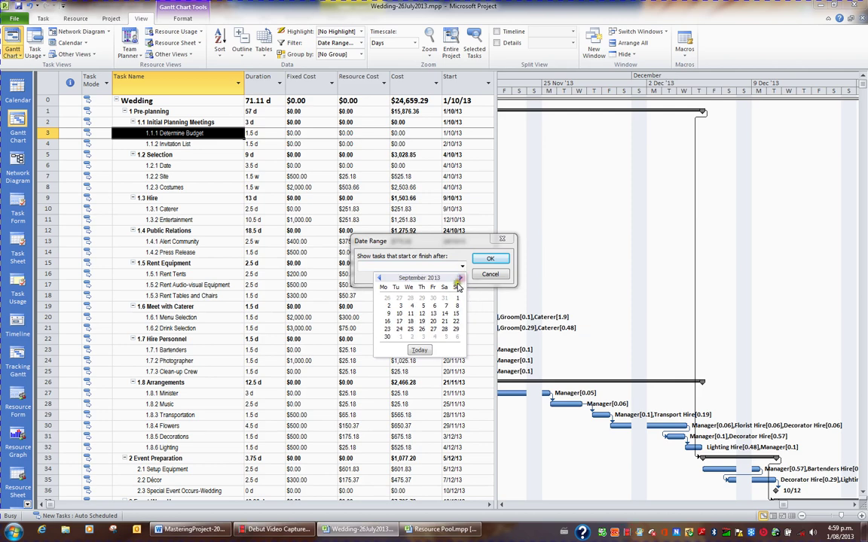
left_click(397, 305)
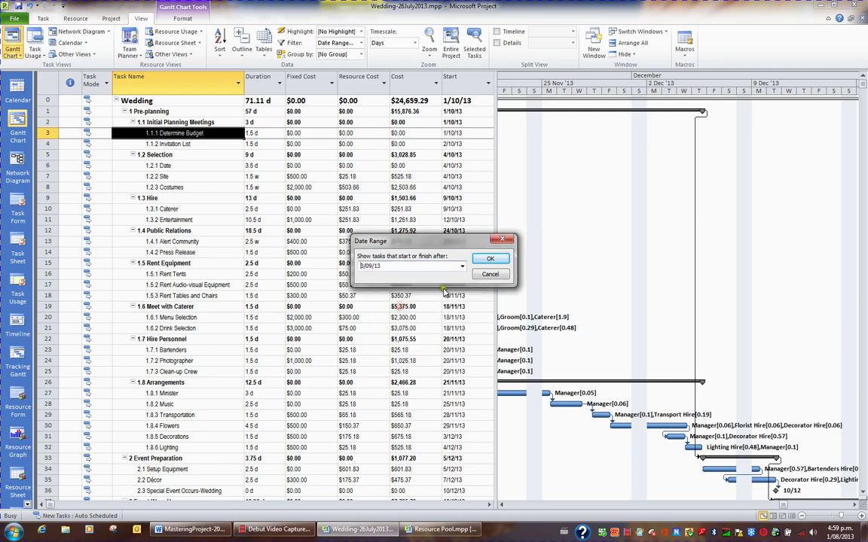
left_click(488, 261)
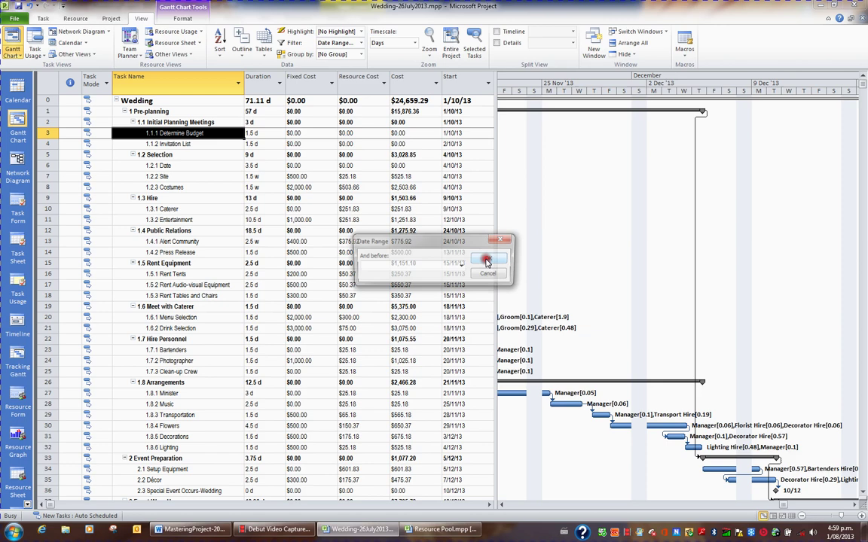
left_click(461, 268)
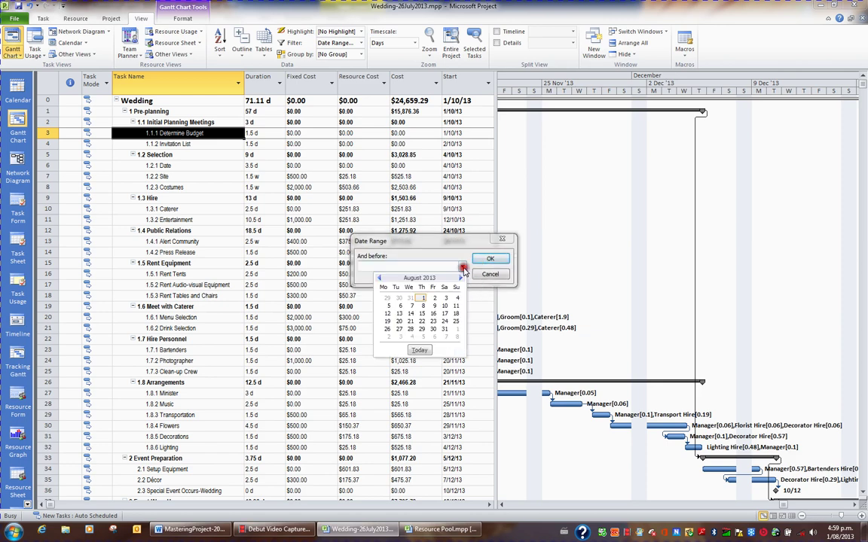
left_click(460, 279)
left_click(459, 278)
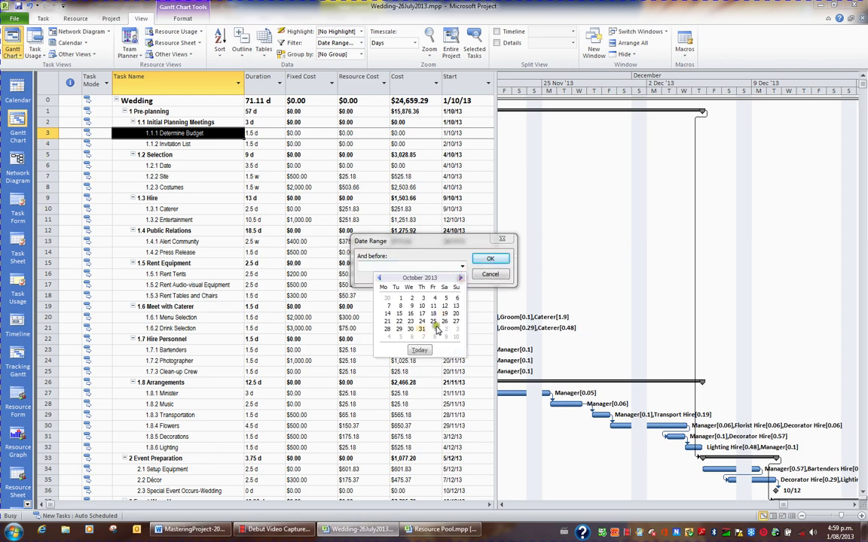
left_click(422, 328)
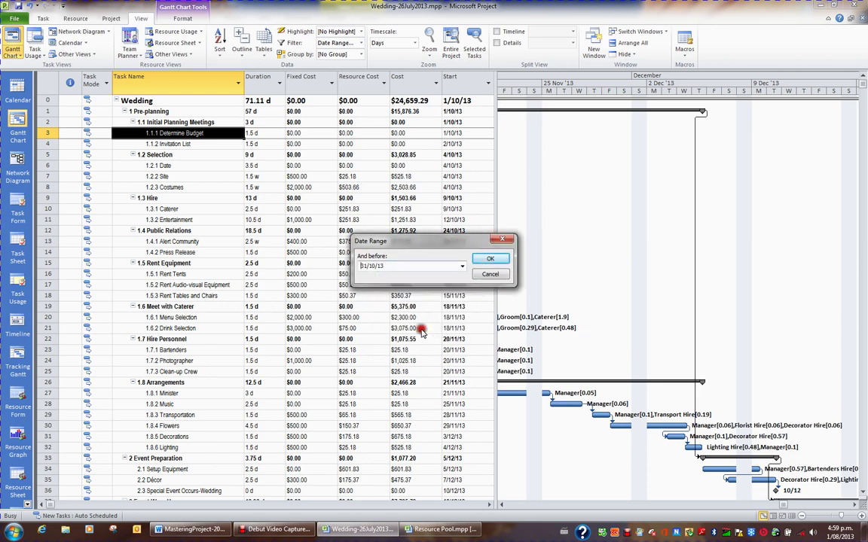
left_click(489, 259)
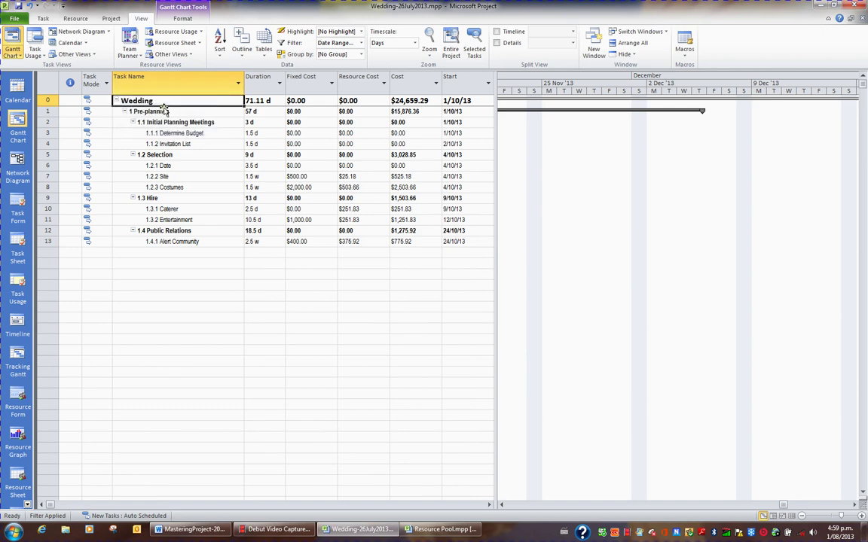
Scroll the chart to the task bars, then set the filter to No Filter
left_click(43, 18)
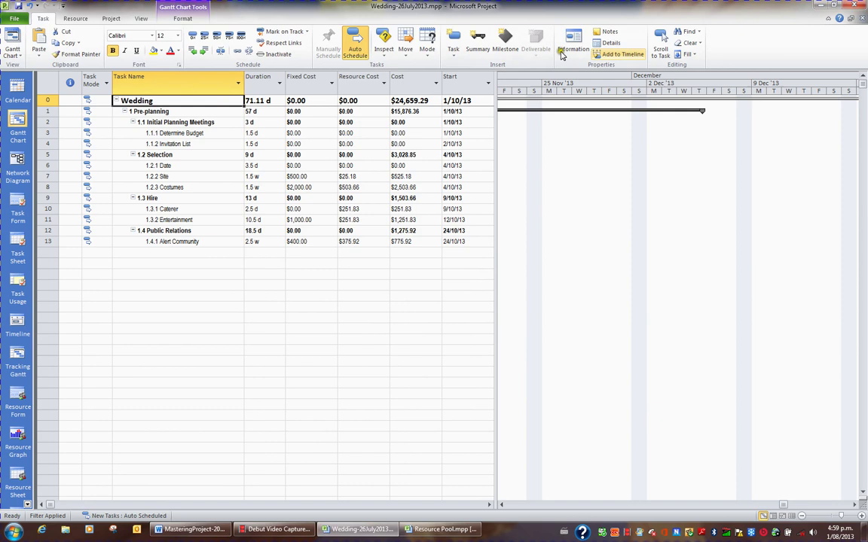
left_click(659, 51)
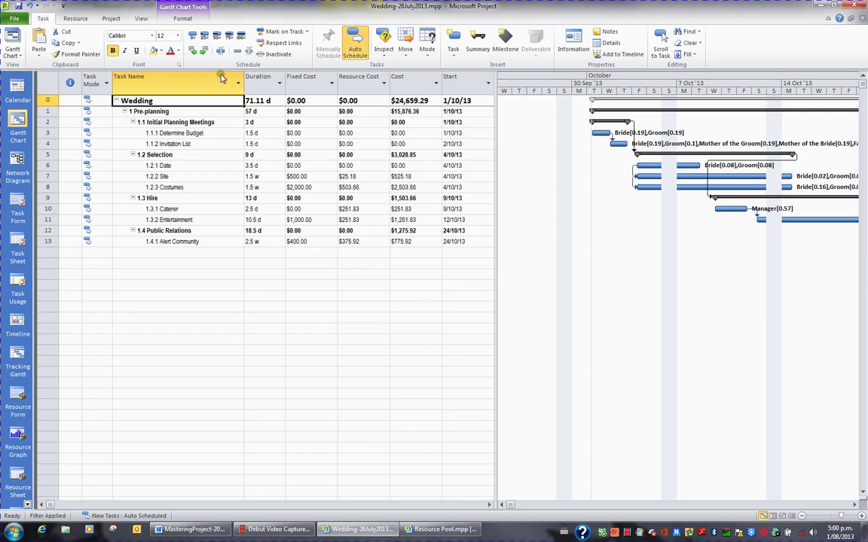
left_click(141, 18)
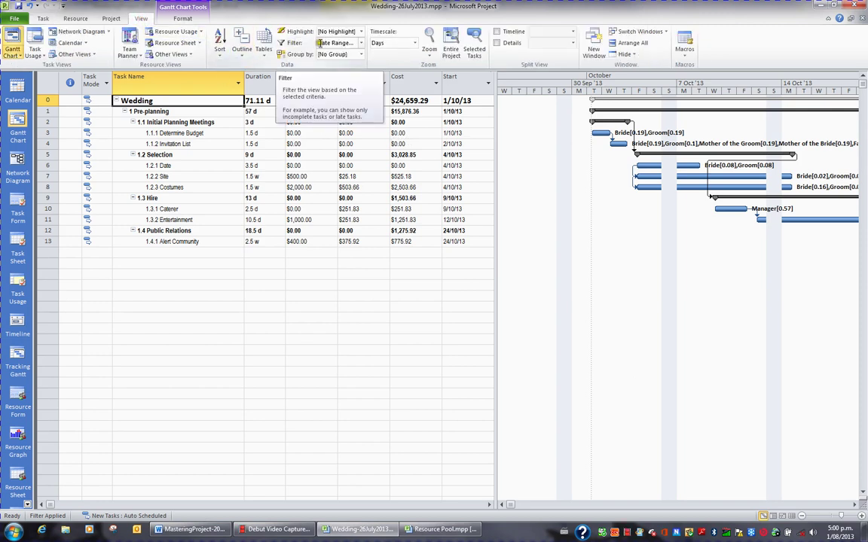
left_click(360, 43)
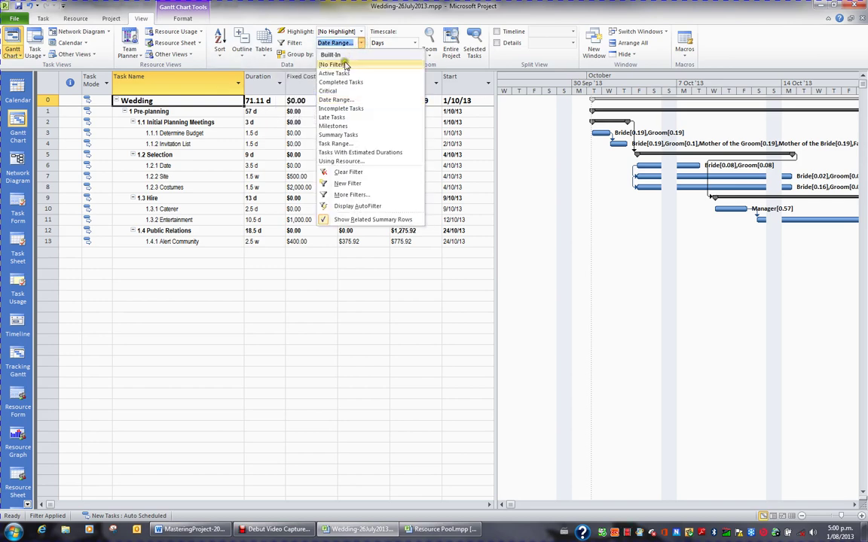
left_click(340, 66)
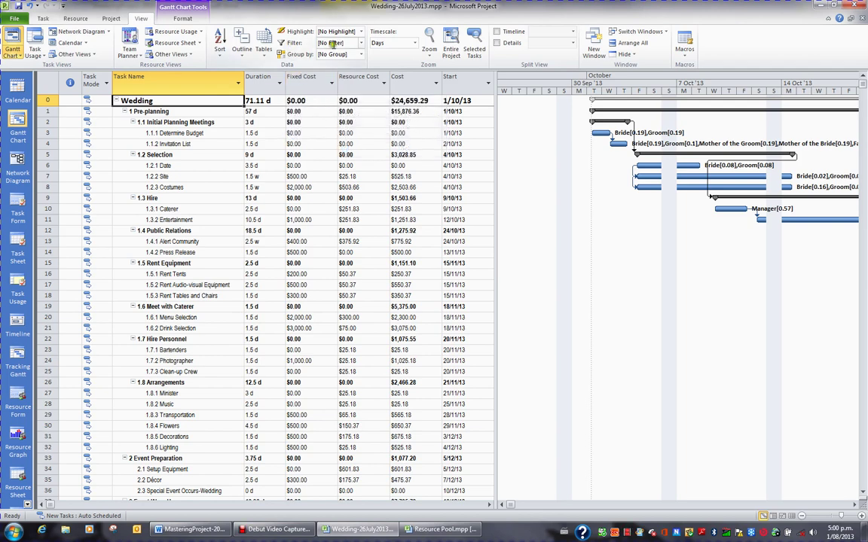
left_click(360, 43)
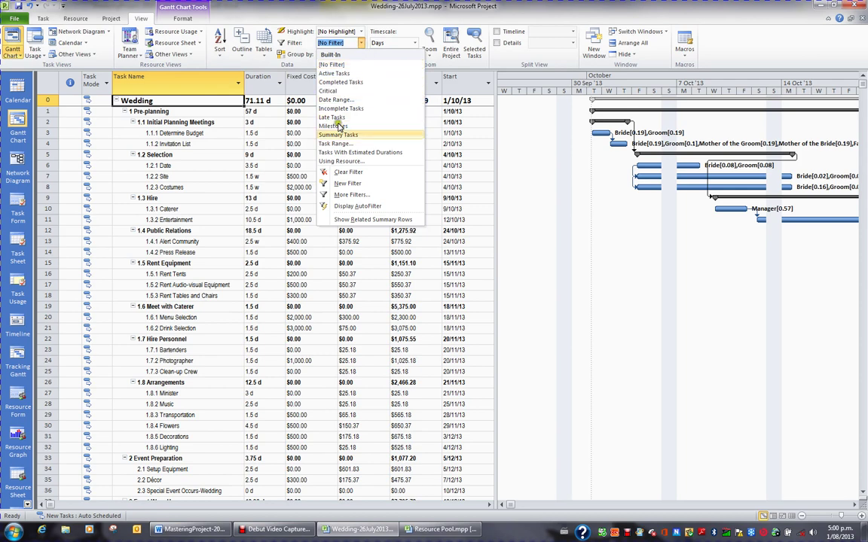
left_click(340, 162)
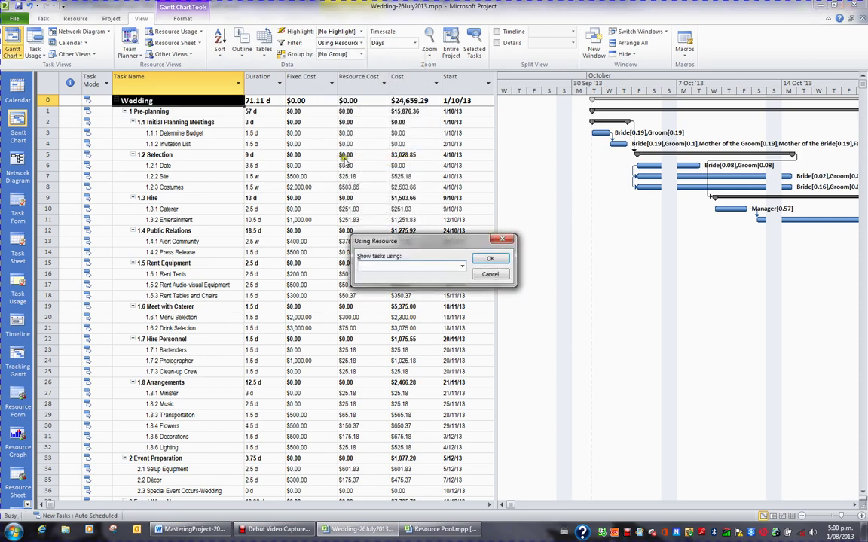
left_click(462, 268)
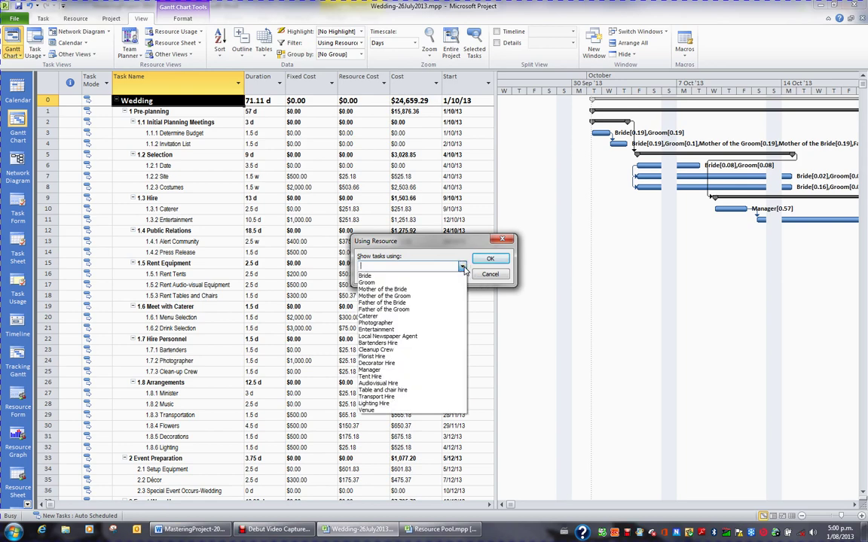
left_click(405, 372)
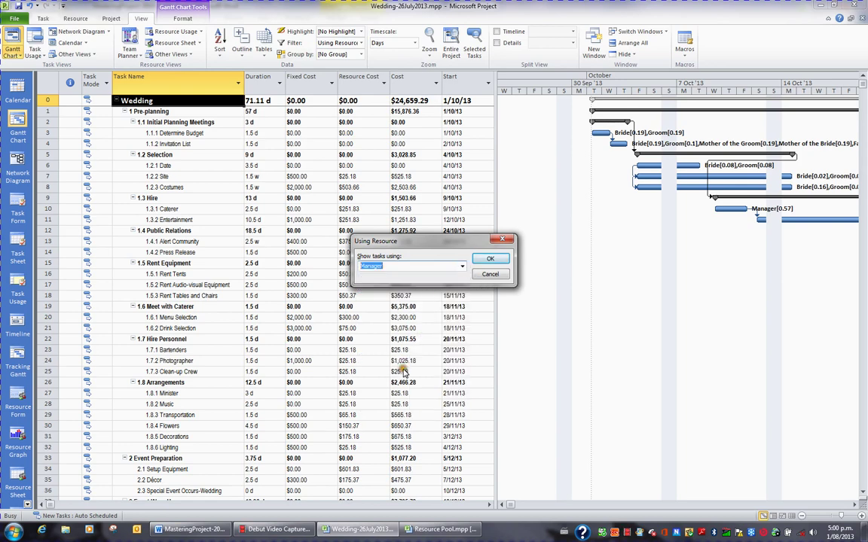
left_click(492, 259)
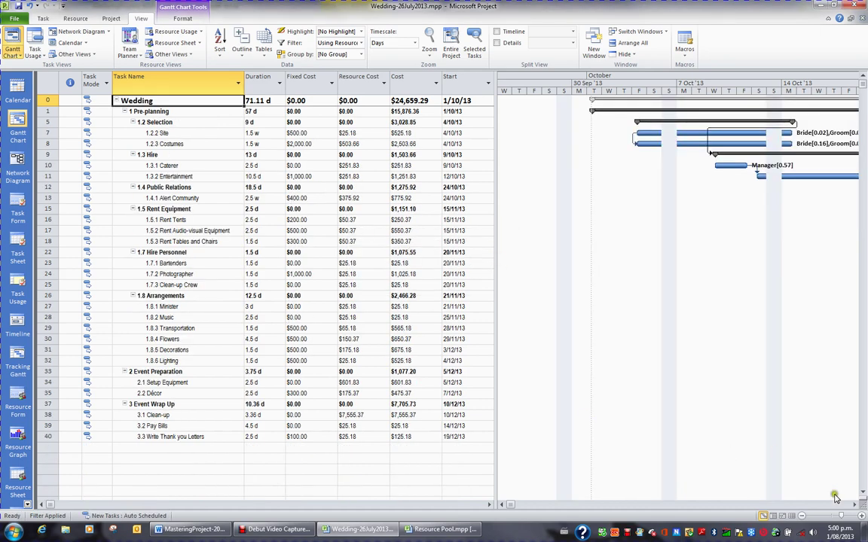
left_click(855, 504)
left_click_drag(857, 507, 856, 510)
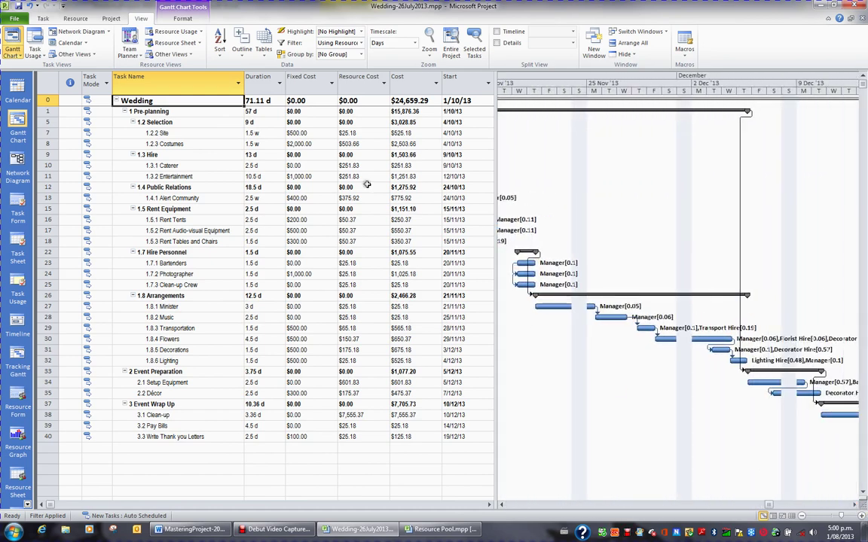
left_click(208, 133)
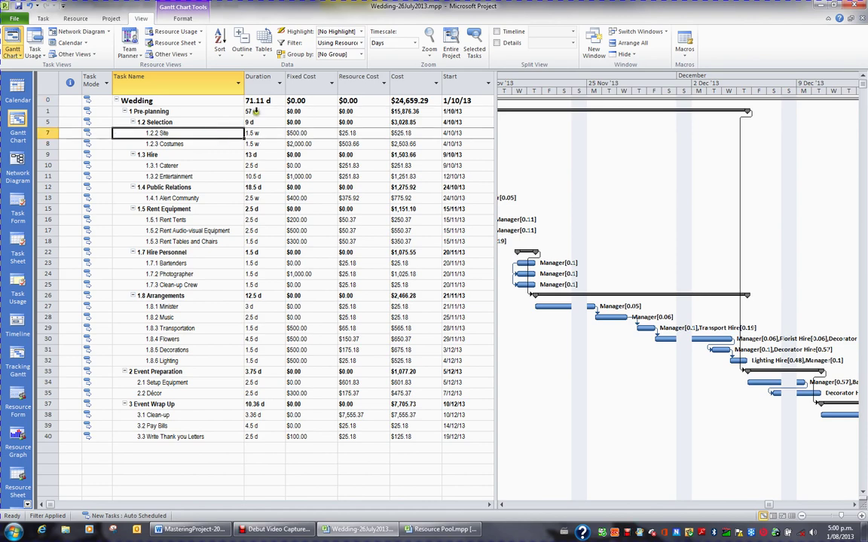
left_click(362, 42)
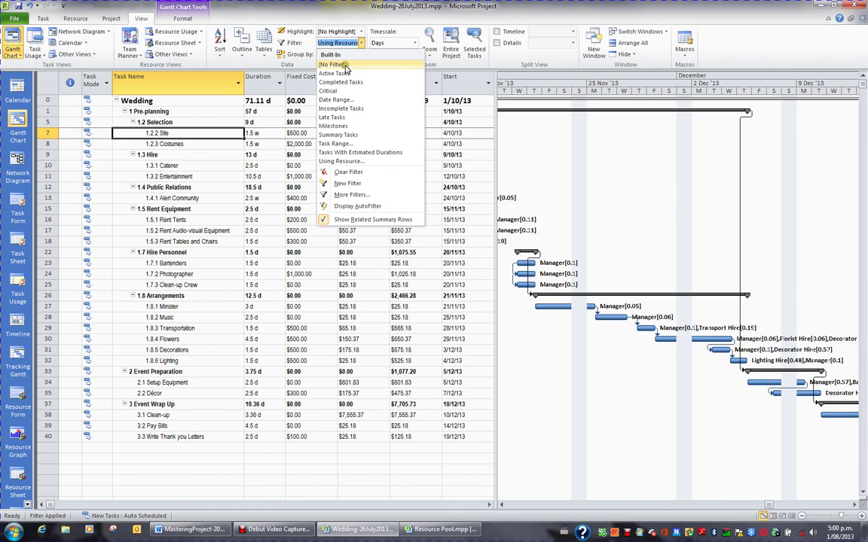
left_click(343, 66)
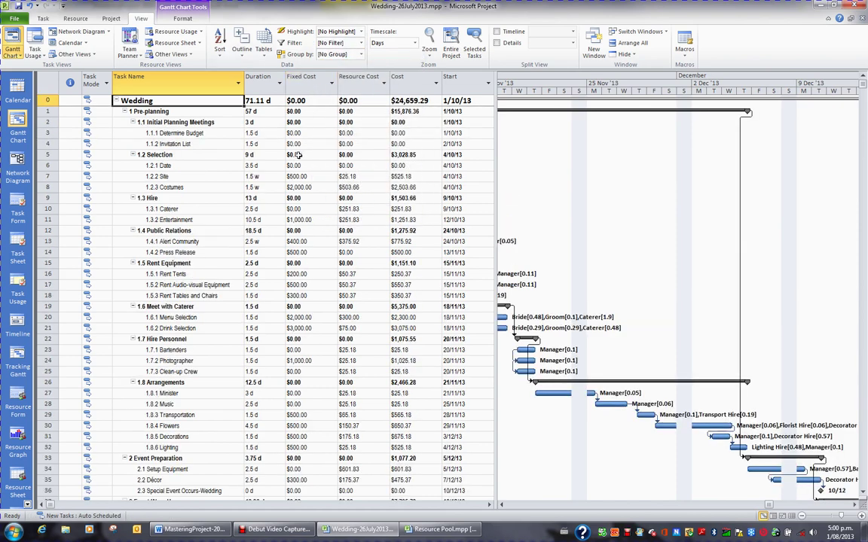
left_click(328, 43)
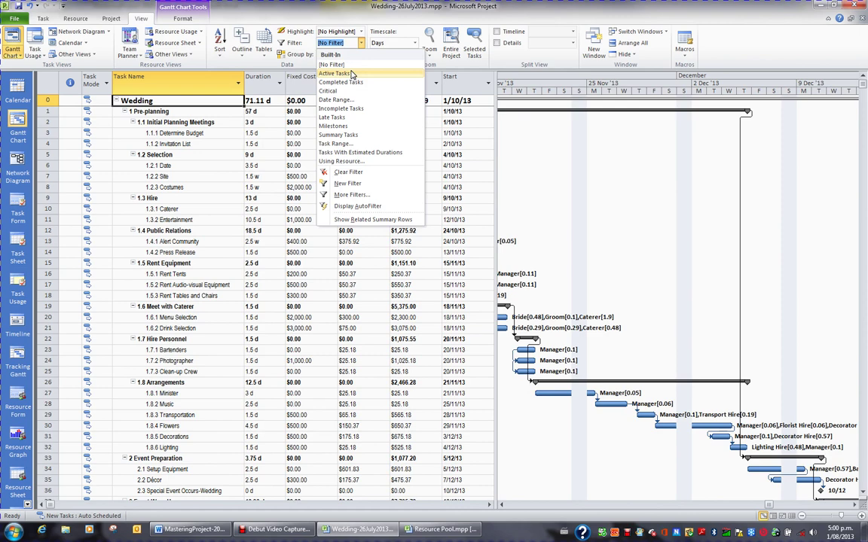
left_click(339, 125)
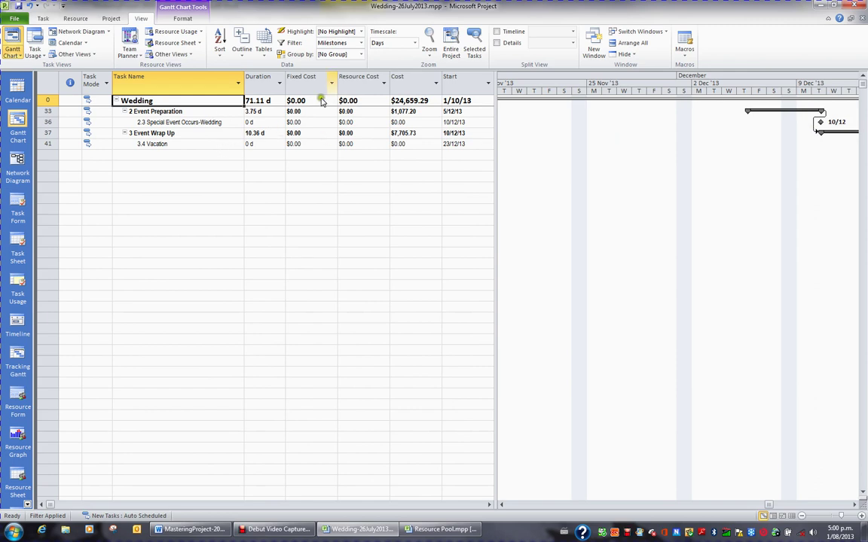
left_click(361, 43)
left_click(345, 63)
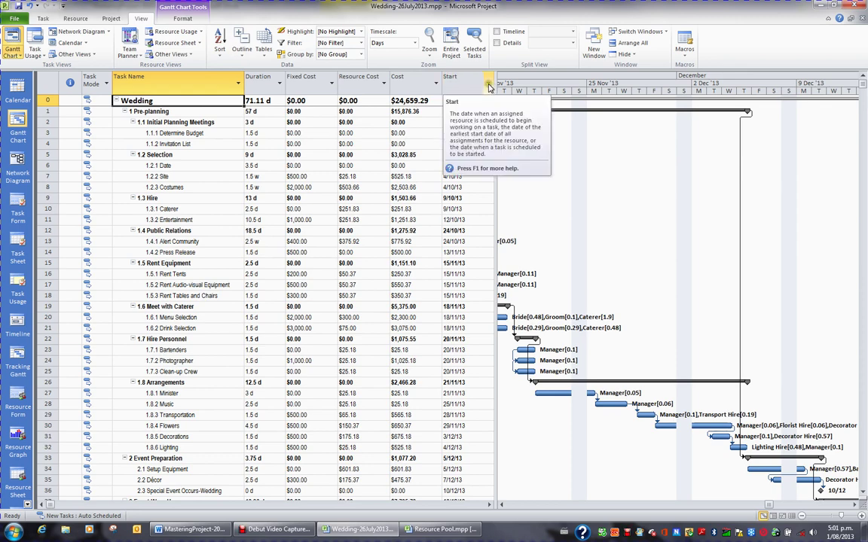
Filter the Start column to show only tasks starting in October
left_click(489, 84)
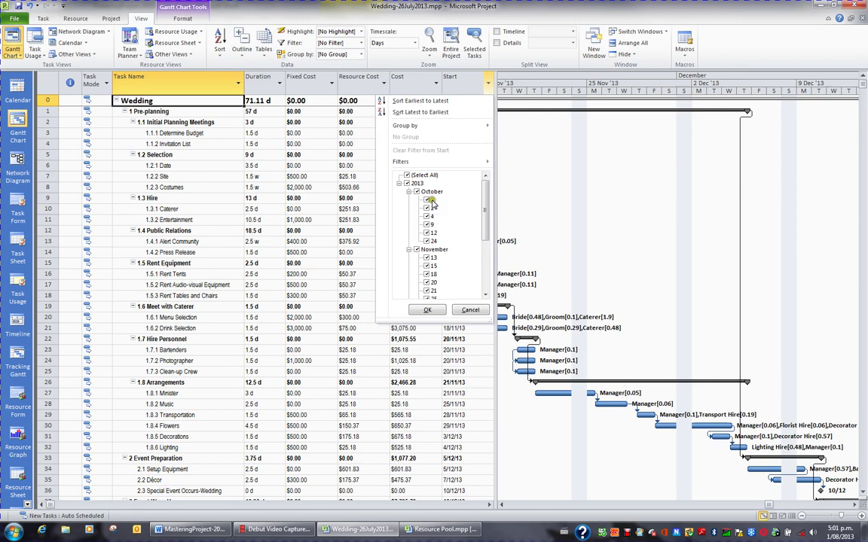
left_click(407, 183)
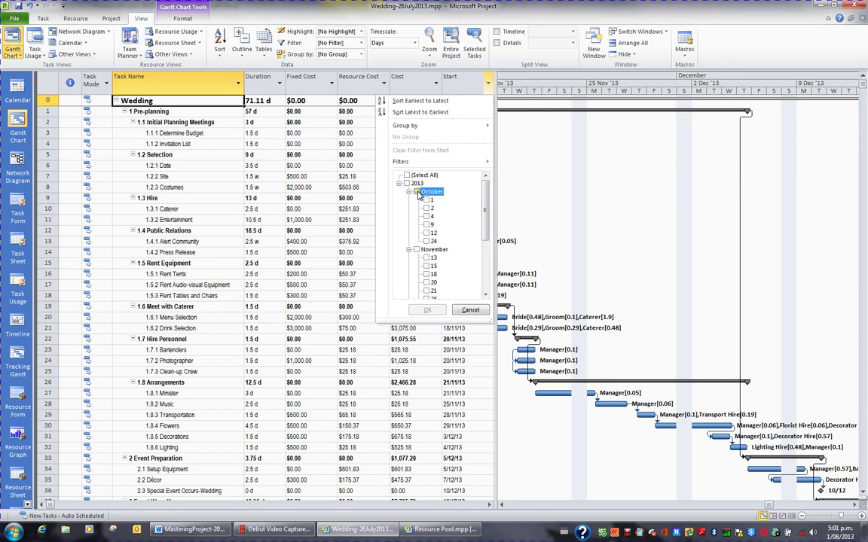
left_click(416, 191)
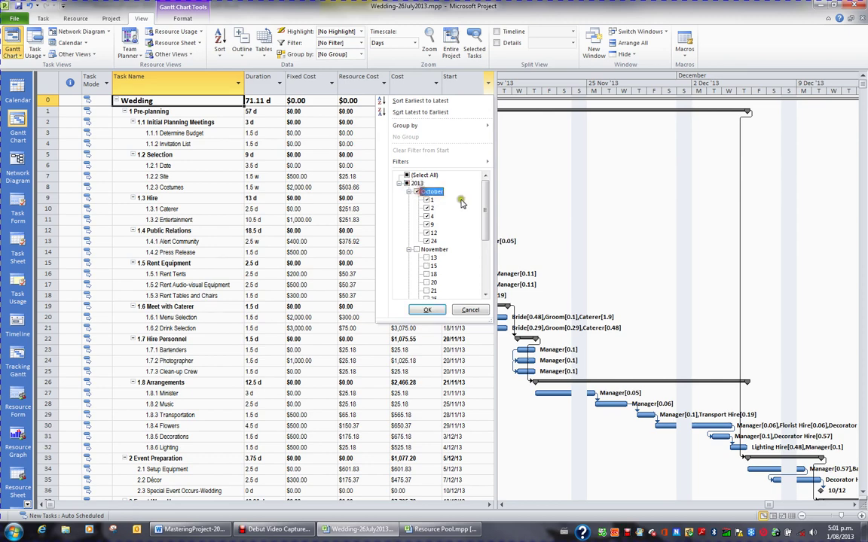
left_click(431, 309)
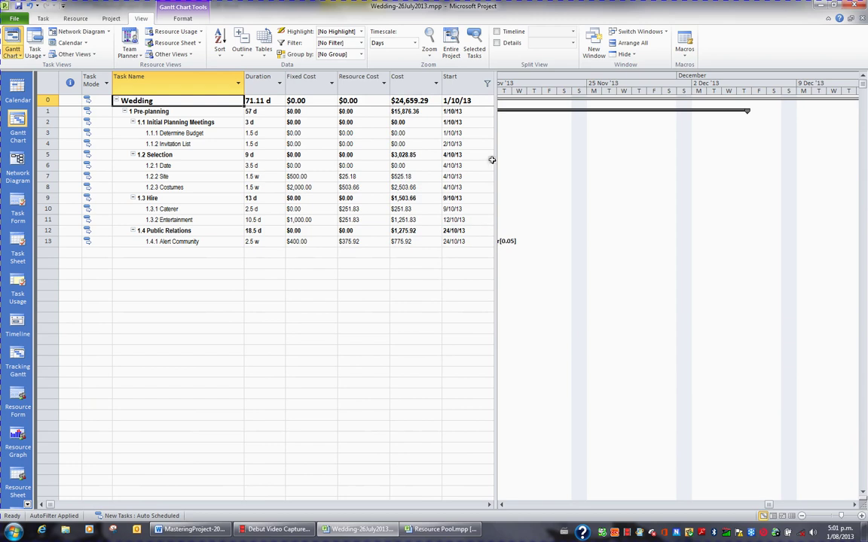
Scroll to the task bars, widen the table, and clear the Start filter
left_click(43, 18)
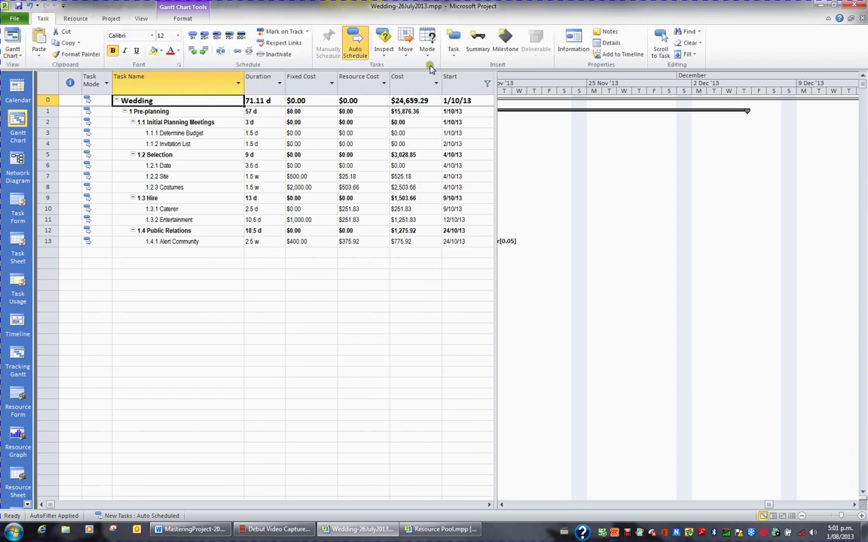
left_click(660, 42)
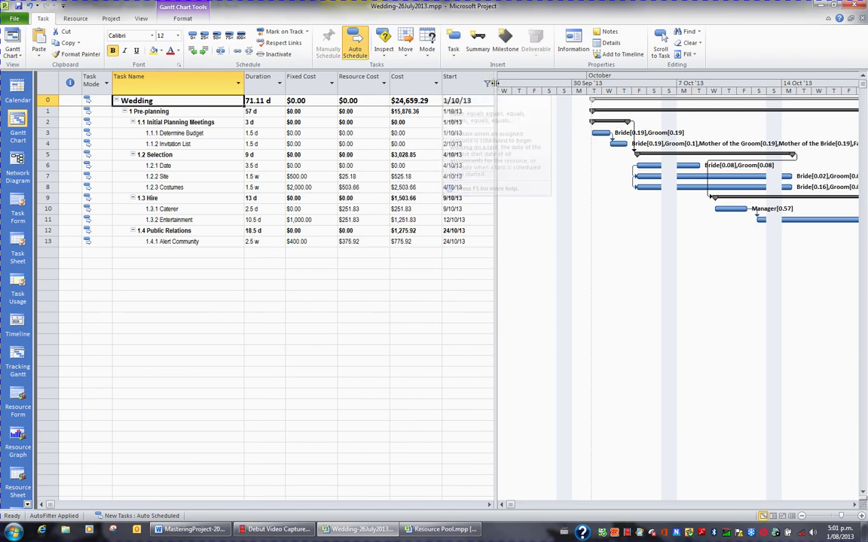
left_click_drag(494, 85, 499, 84)
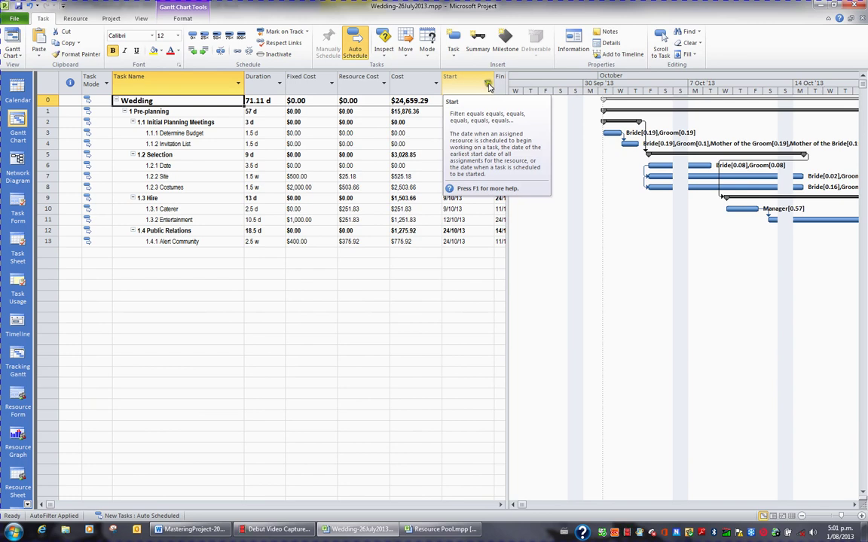
left_click(487, 84)
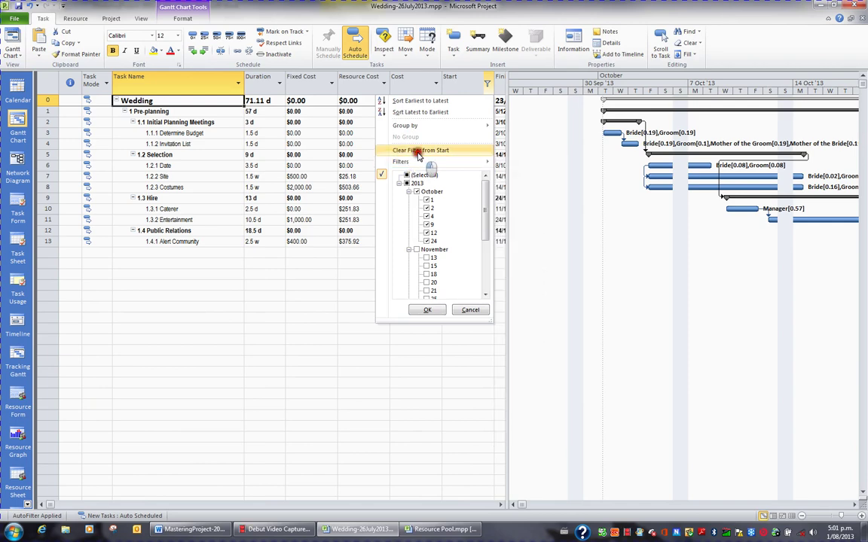
left_click(419, 153)
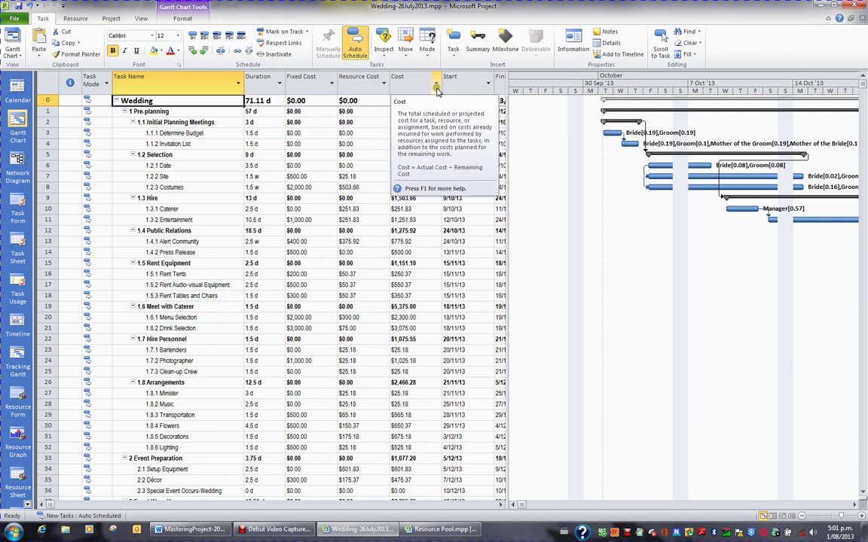
Filter the Cost column to $1,025.18 only, leaving the Photographer task
left_click(436, 83)
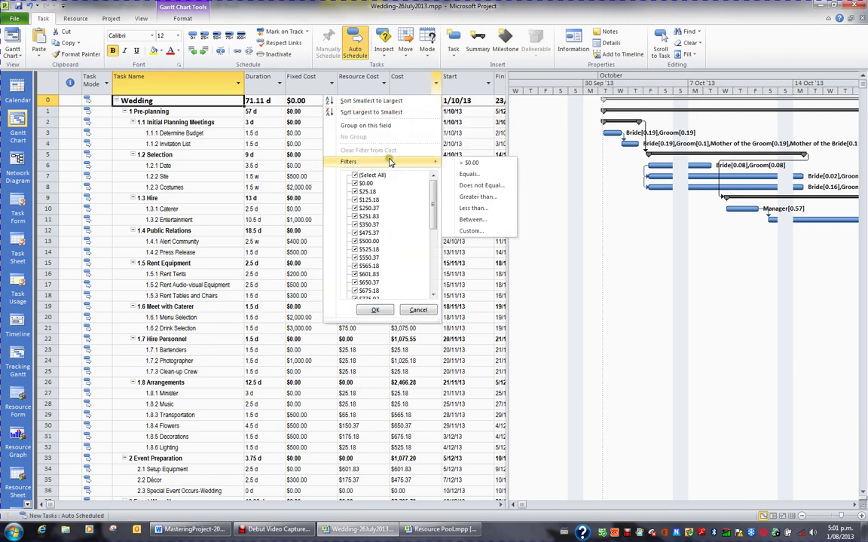
left_click(355, 175)
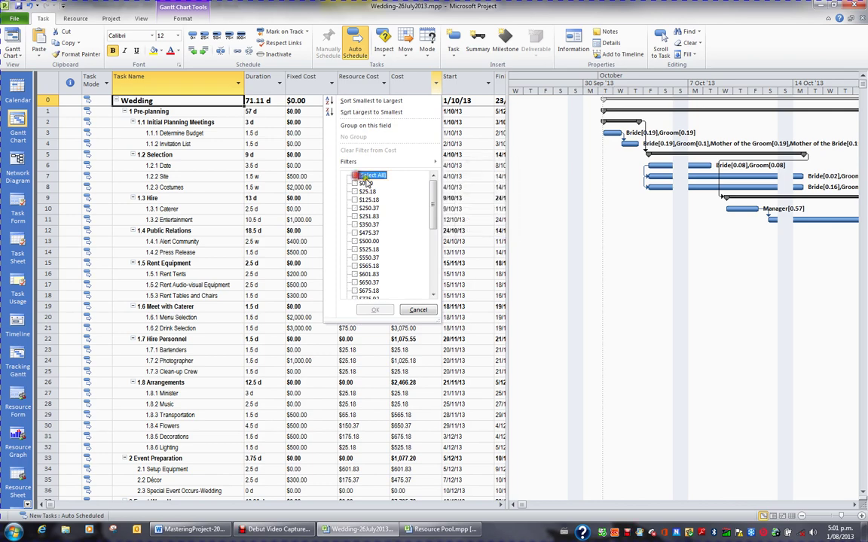
left_click_drag(434, 226, 435, 252)
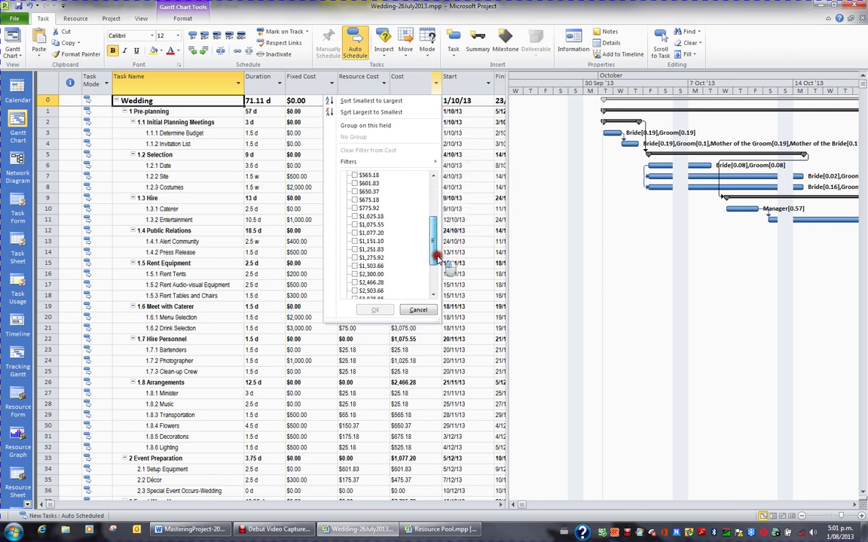
left_click(369, 216)
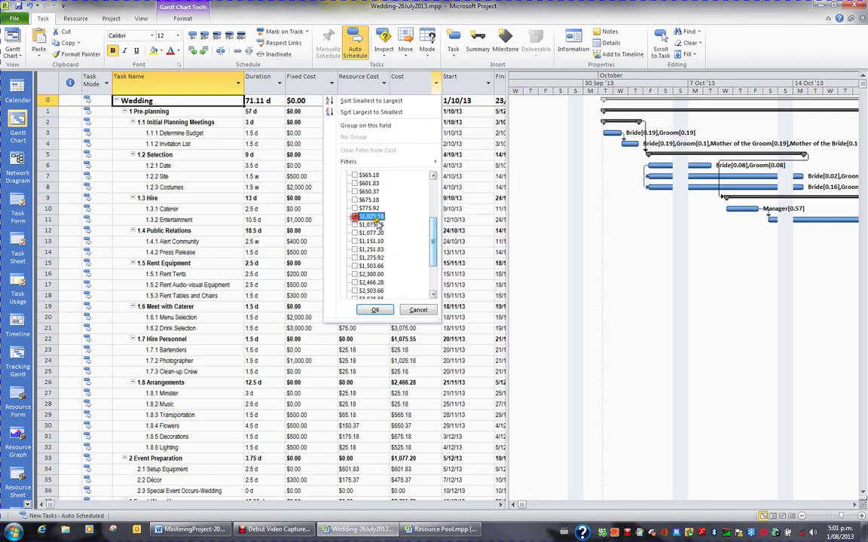
left_click(378, 311)
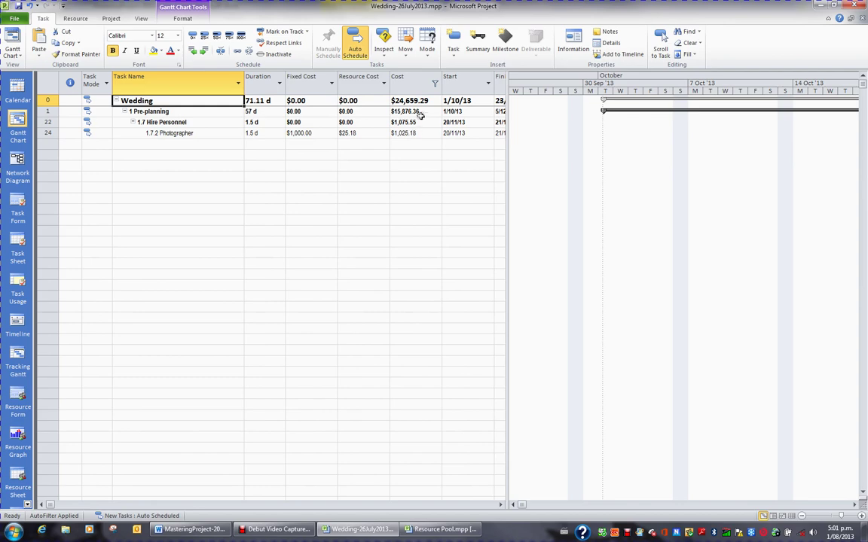
left_click(434, 83)
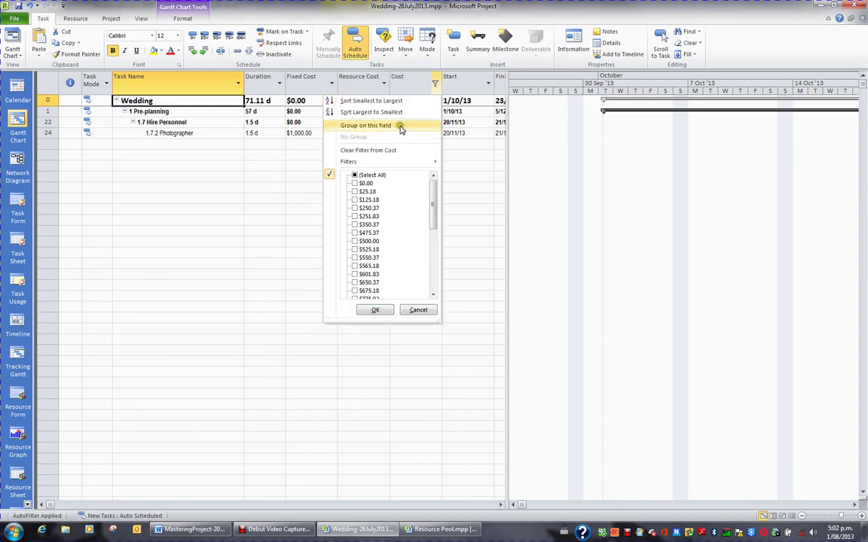
Clear the Cost filter and reopen the Cost column's filter options
left_click(389, 150)
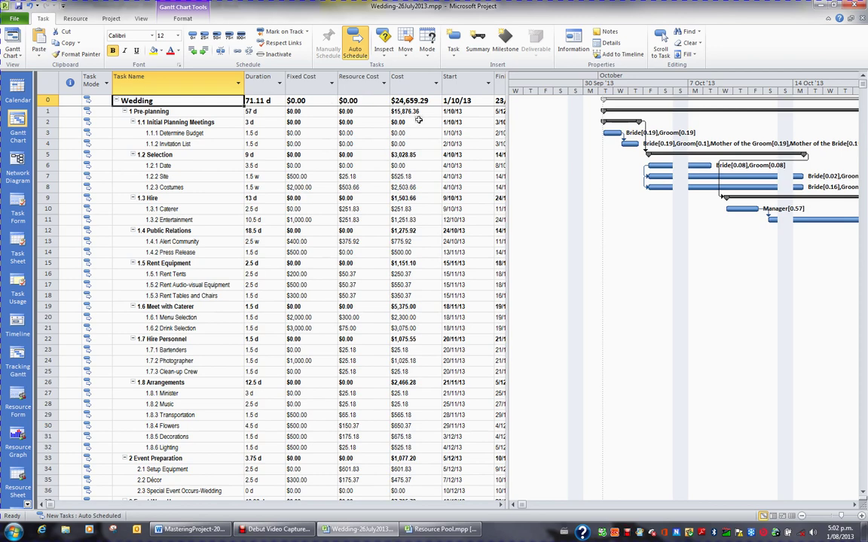
left_click(436, 83)
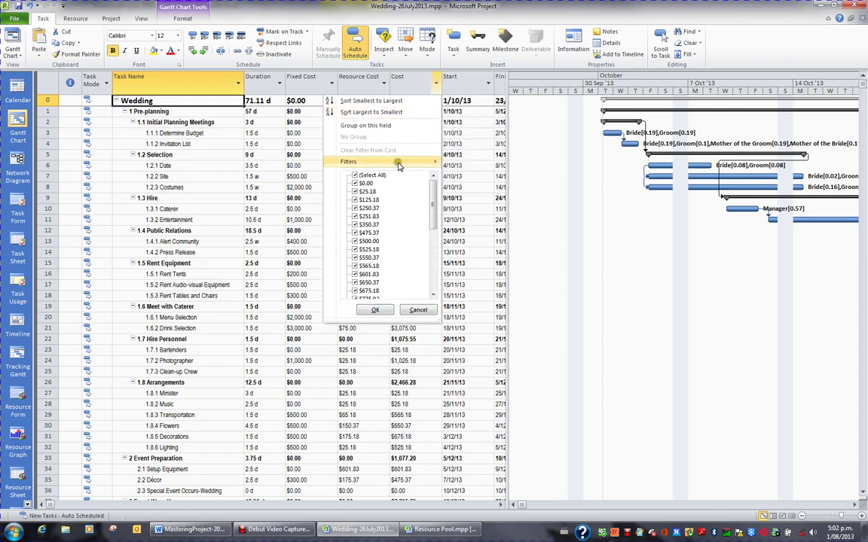
mouse_move(376, 161)
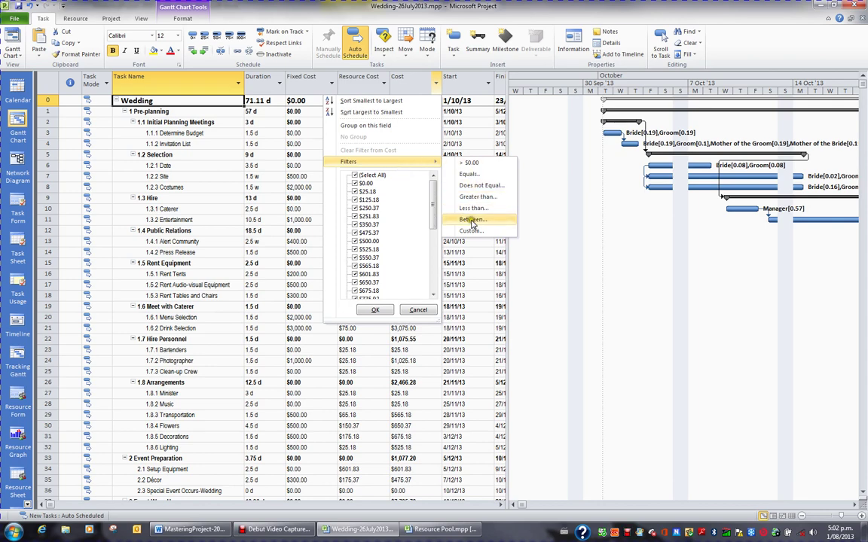
Set a custom Cost filter: greater than 1000 and less than 2000
left_click(472, 220)
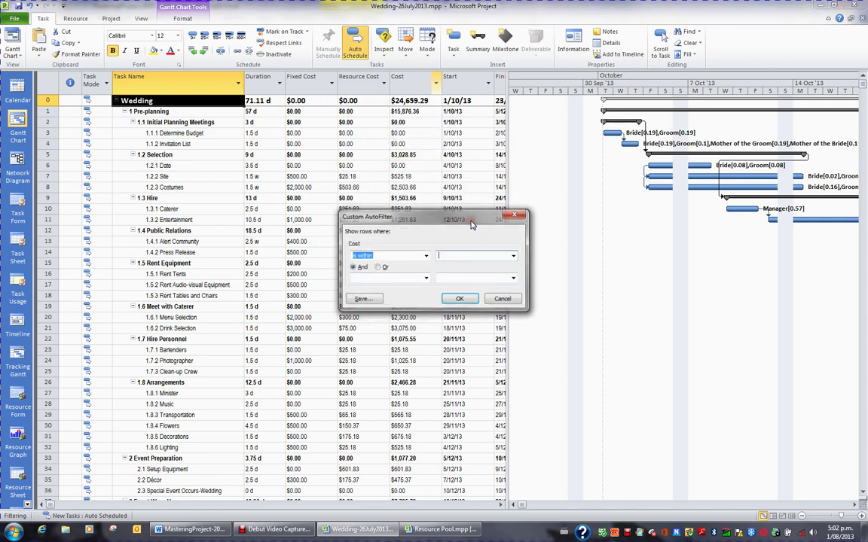
left_click(452, 258)
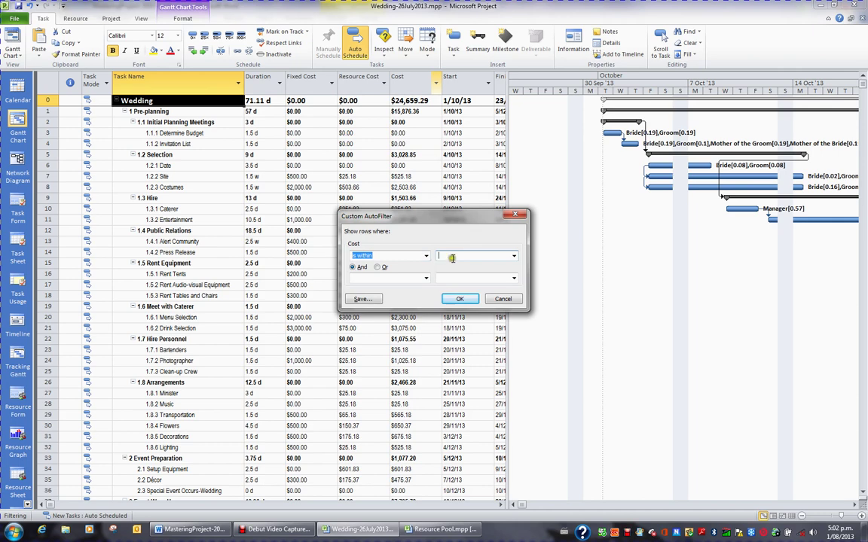
left_click(514, 256)
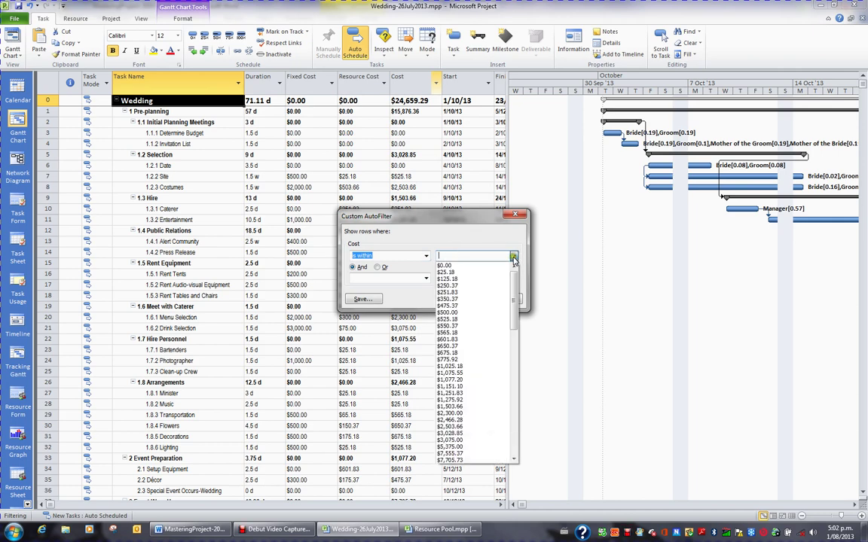
left_click(499, 257)
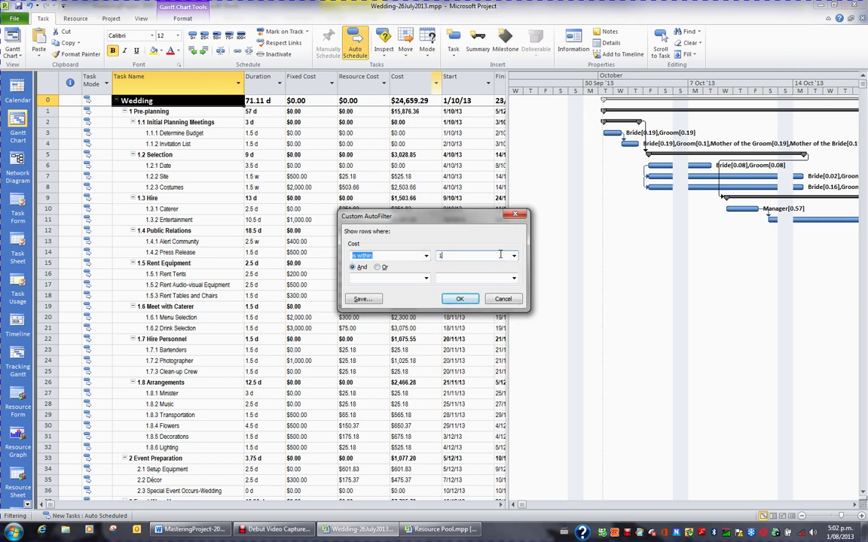
left_click(426, 279)
left_click(397, 321)
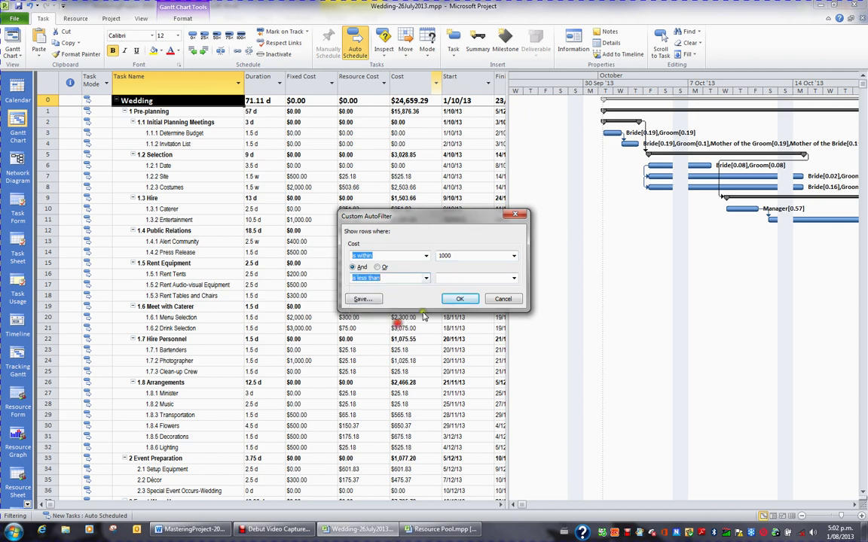
left_click(456, 278)
type("2000")
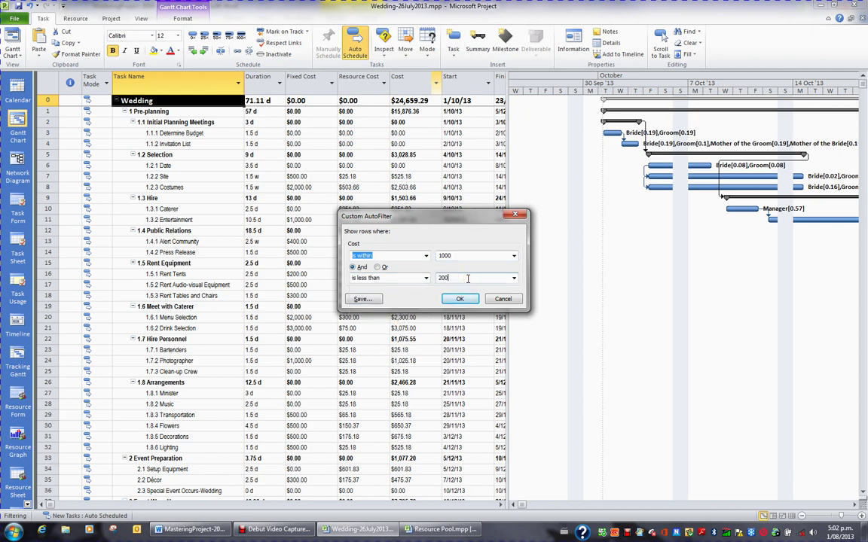
left_click(426, 256)
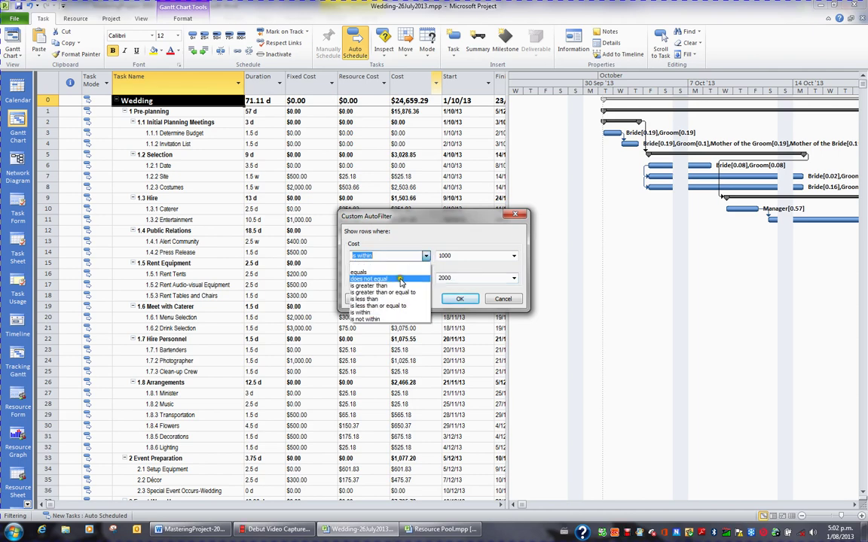
left_click(414, 286)
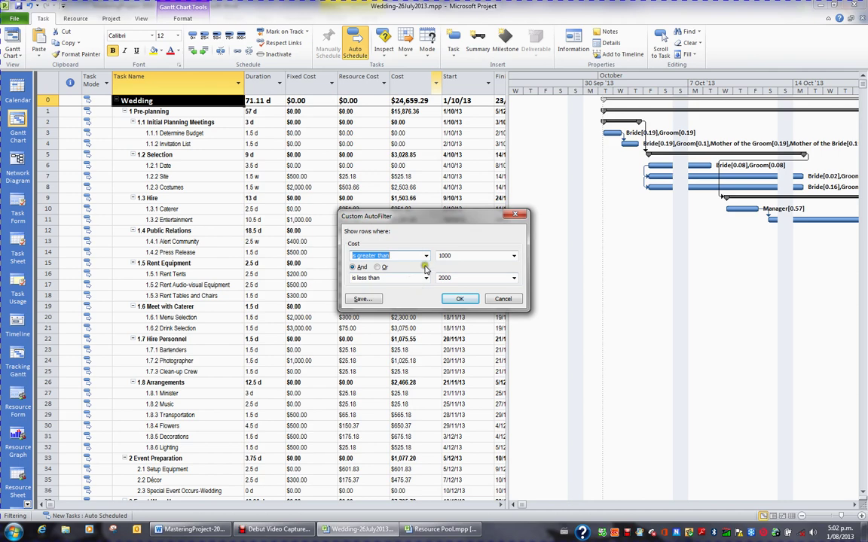
left_click(462, 299)
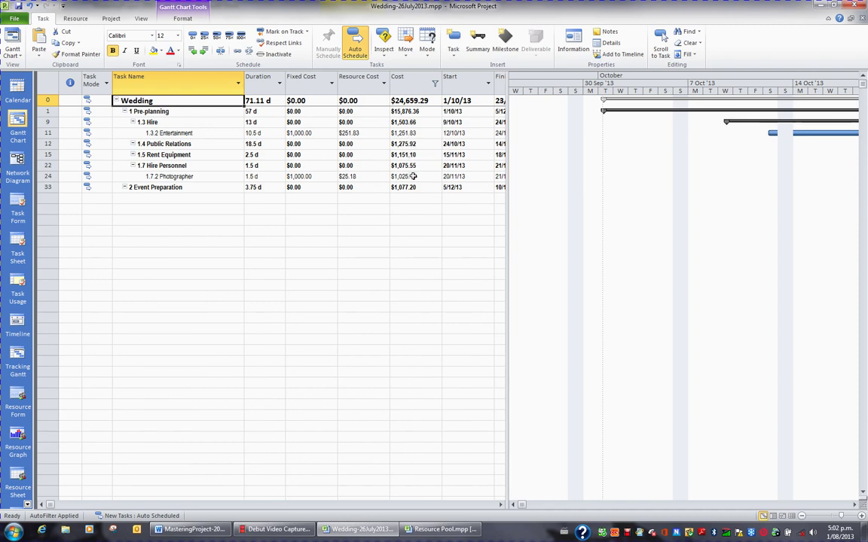
Clear the custom Cost range filter so all Wedding tasks show
left_click(434, 82)
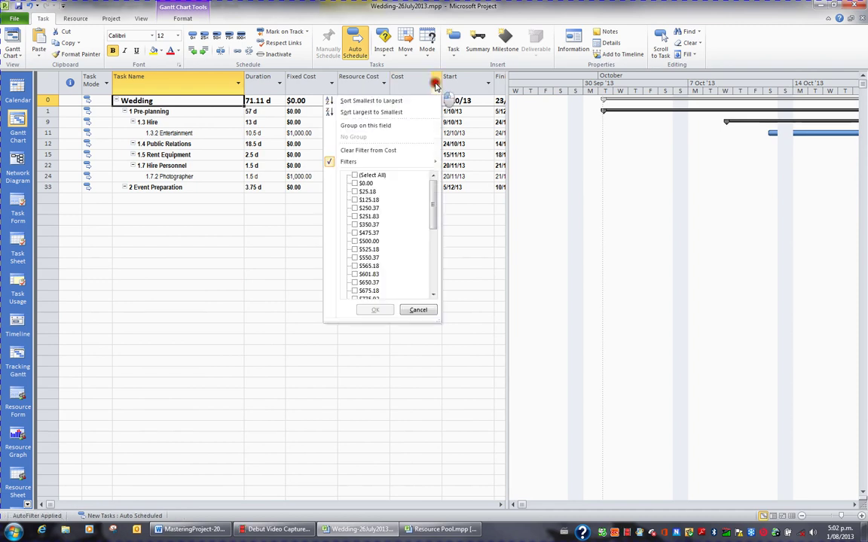
left_click(356, 150)
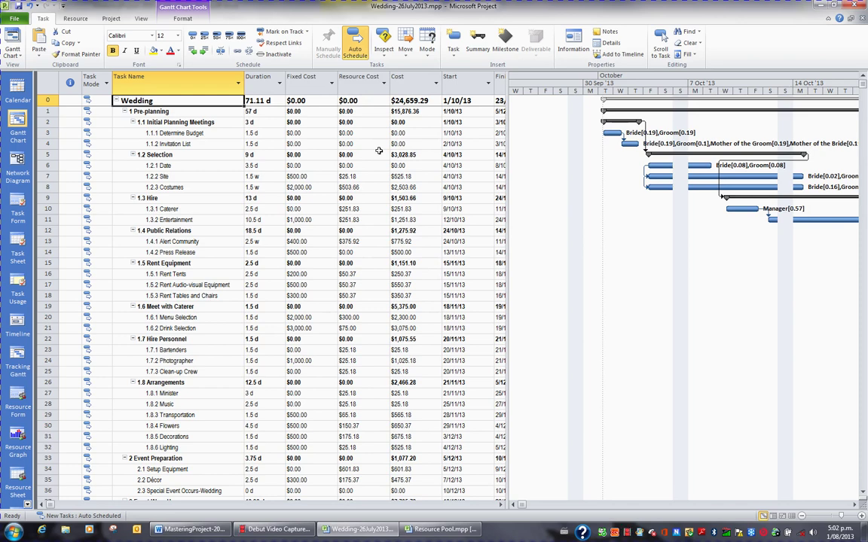
Highlight summary tasks in yellow, then set Highlight back to No Highlight
left_click(141, 18)
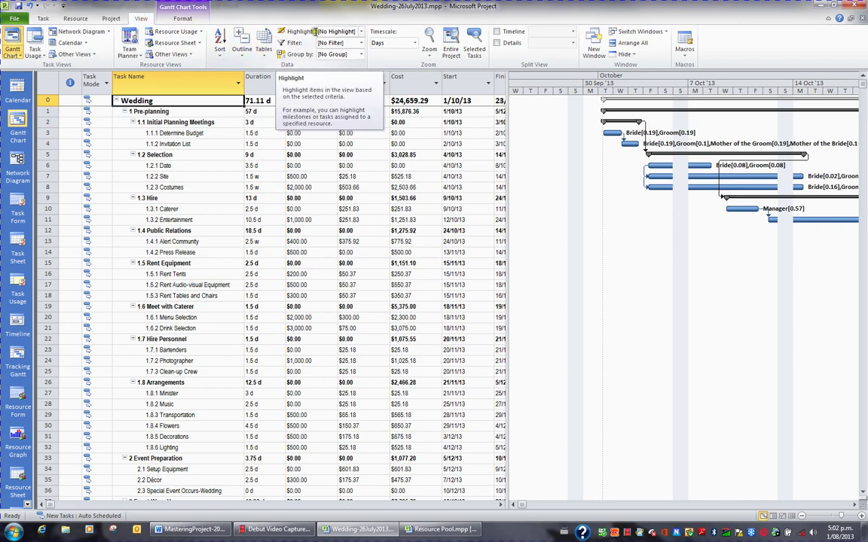
left_click(361, 32)
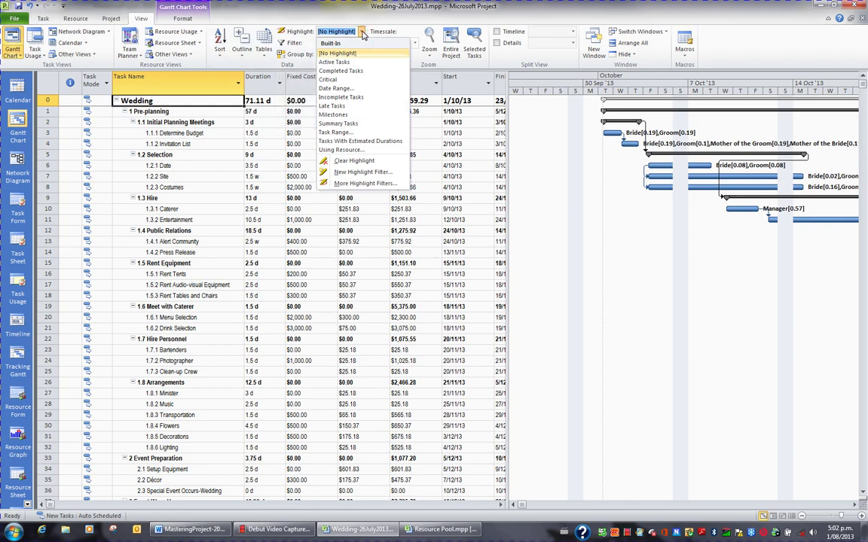
left_click(345, 124)
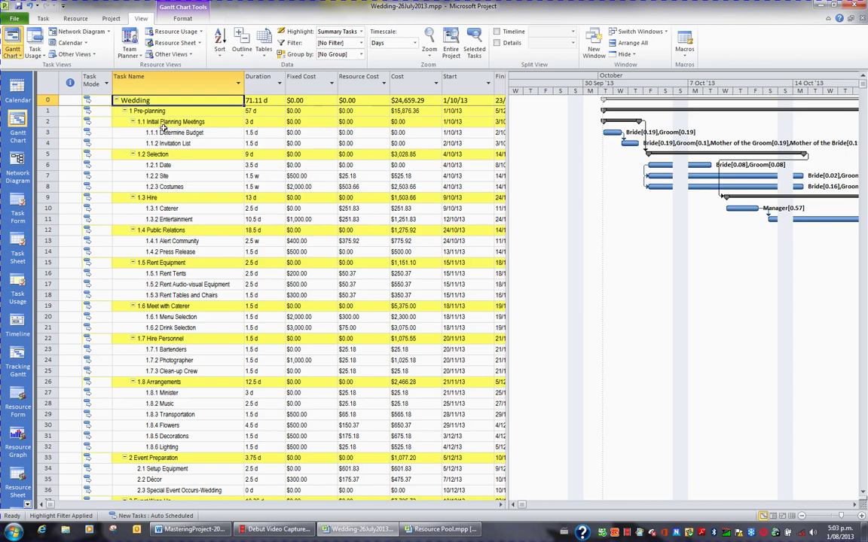
scroll(231, 128, "down", 5)
scroll(234, 131, "up", 5)
left_click(325, 31)
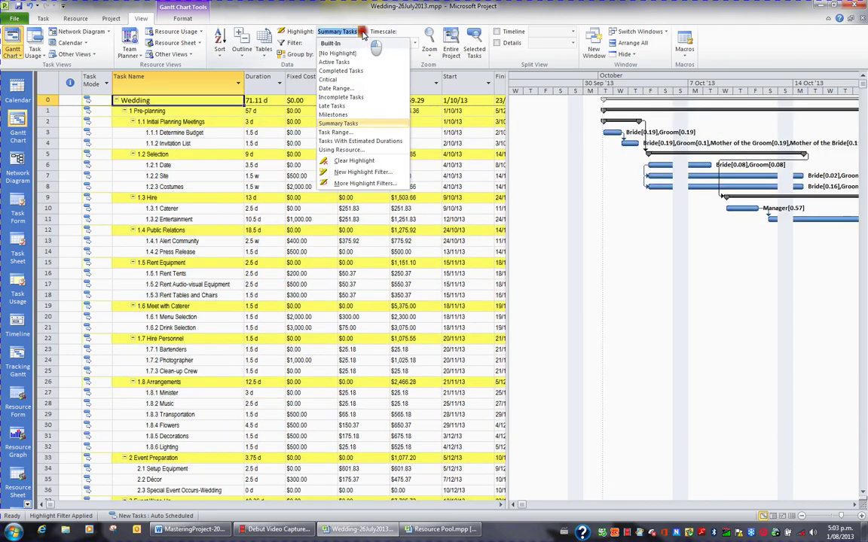
left_click(337, 53)
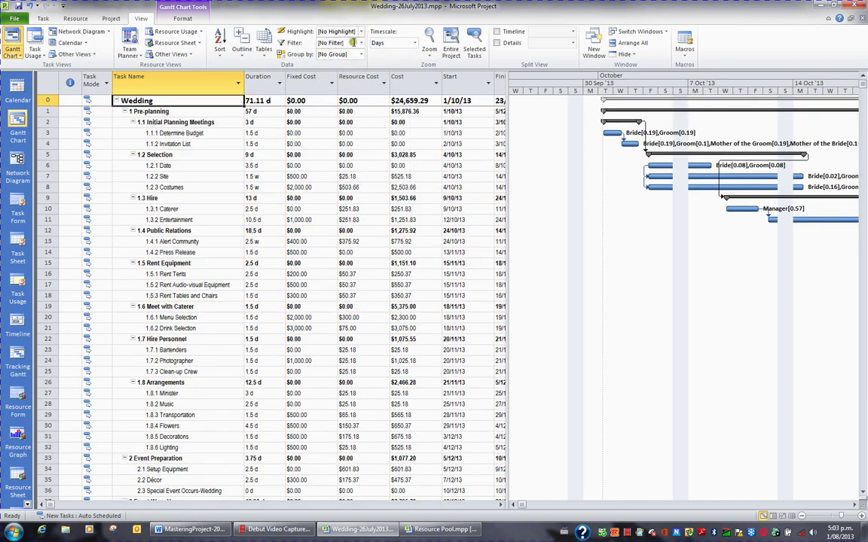
left_click(361, 32)
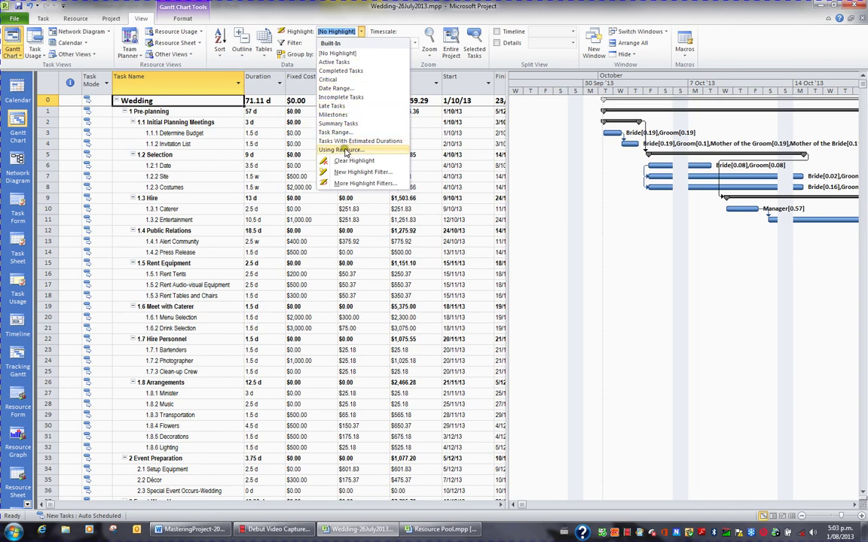
left_click(354, 151)
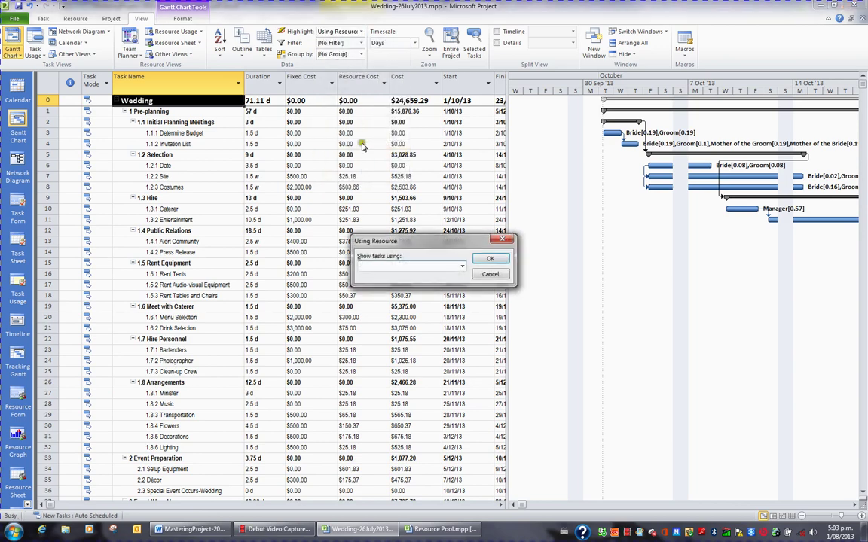
left_click(461, 266)
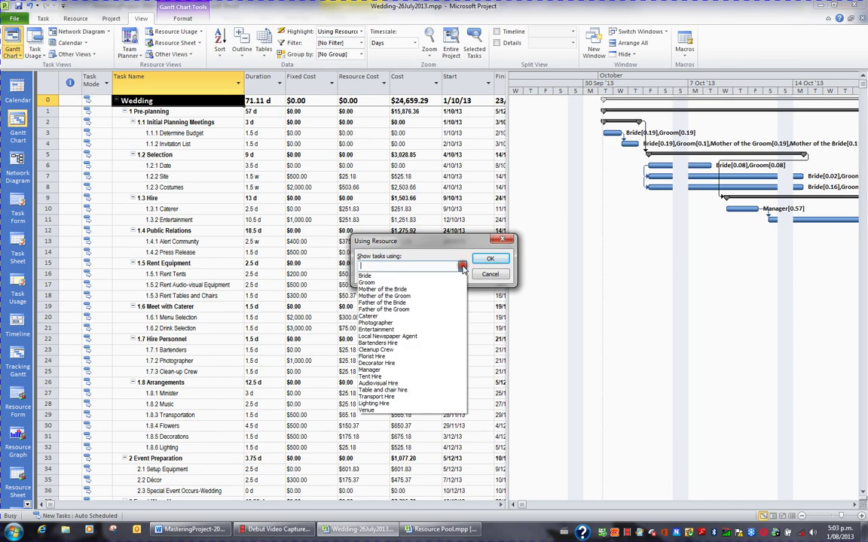
left_click(435, 276)
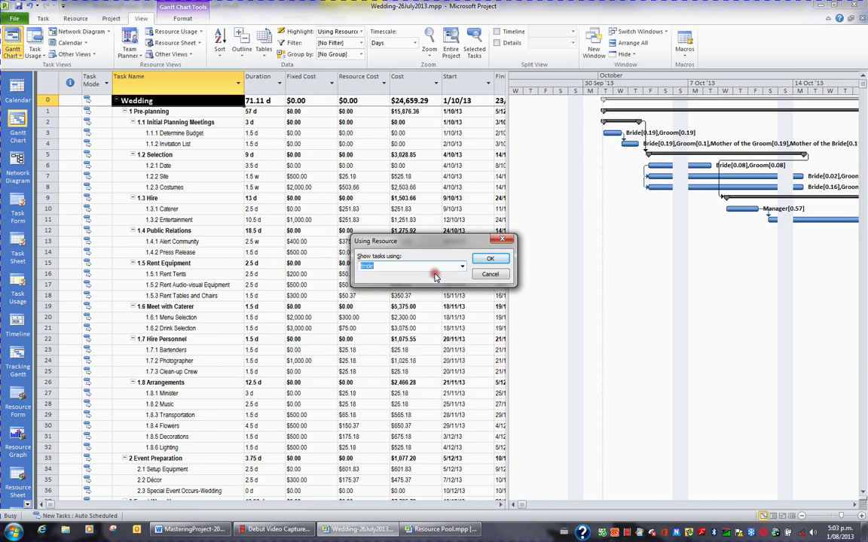
left_click(490, 258)
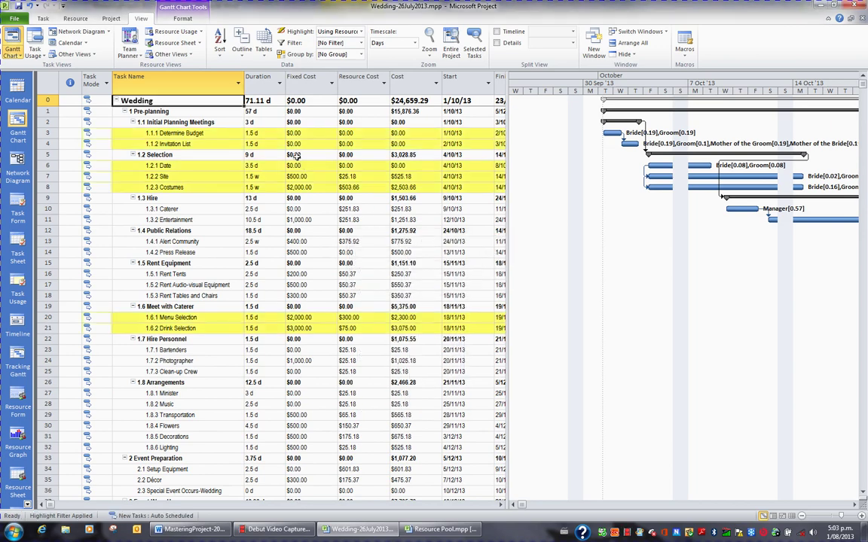
scroll(313, 220, "down", 3)
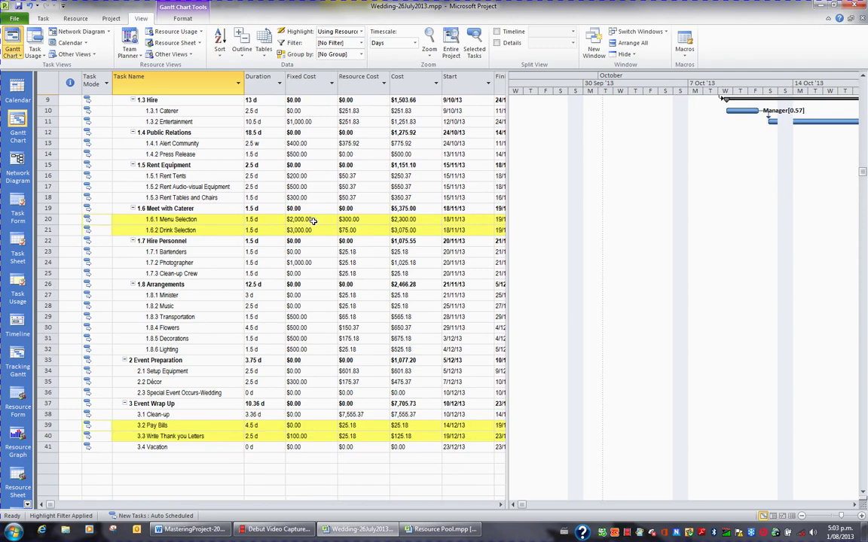
scroll(314, 220, "up", 3)
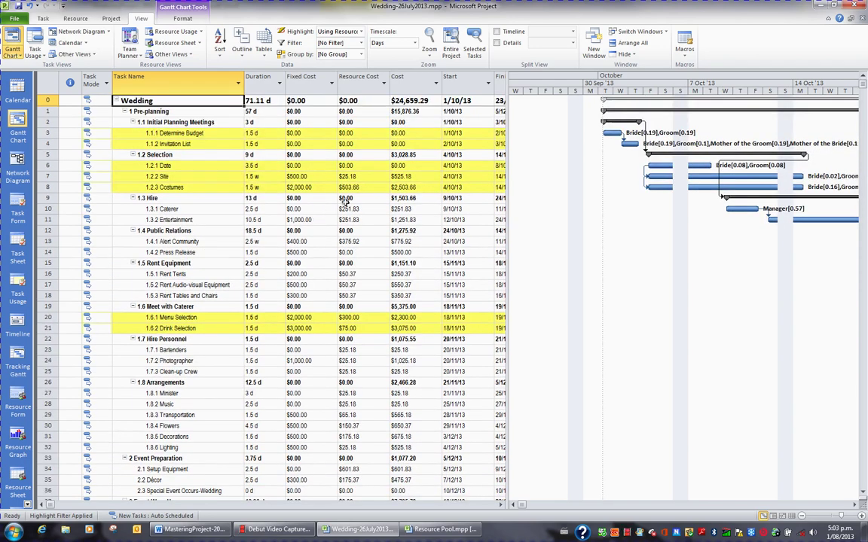
left_click(361, 32)
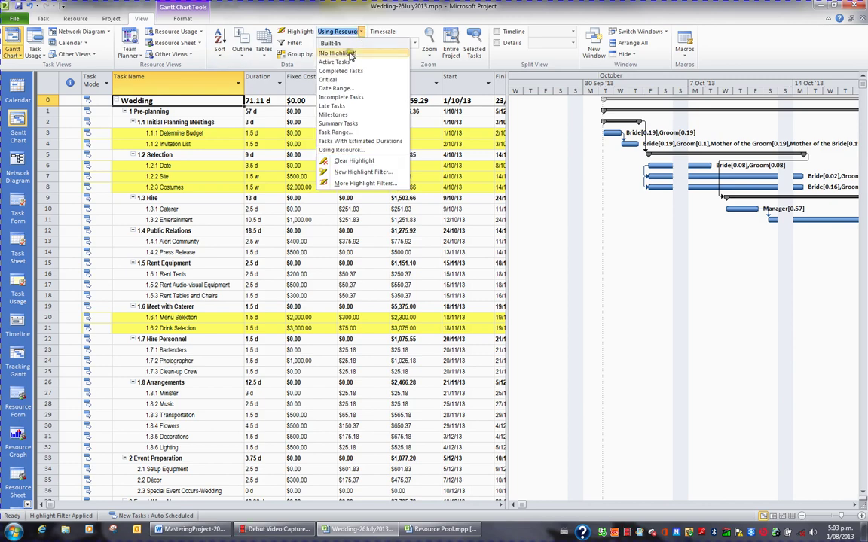
left_click(346, 53)
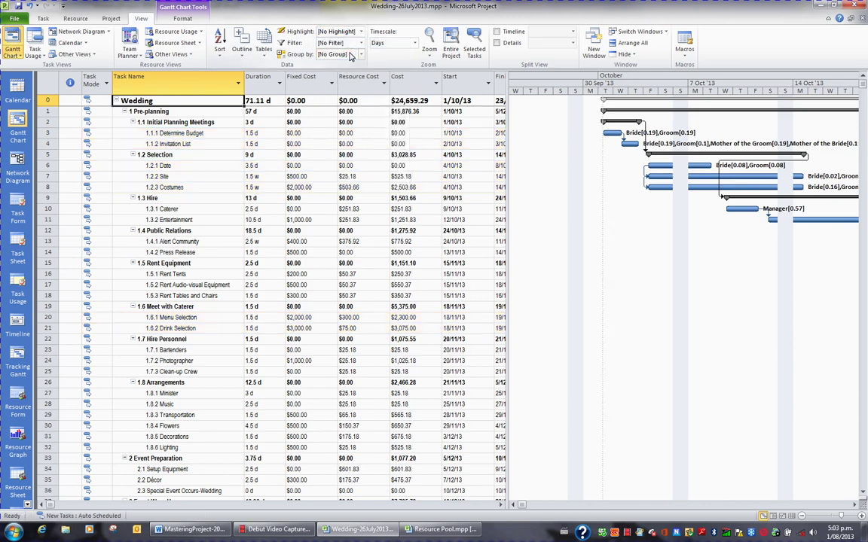
left_click(329, 32)
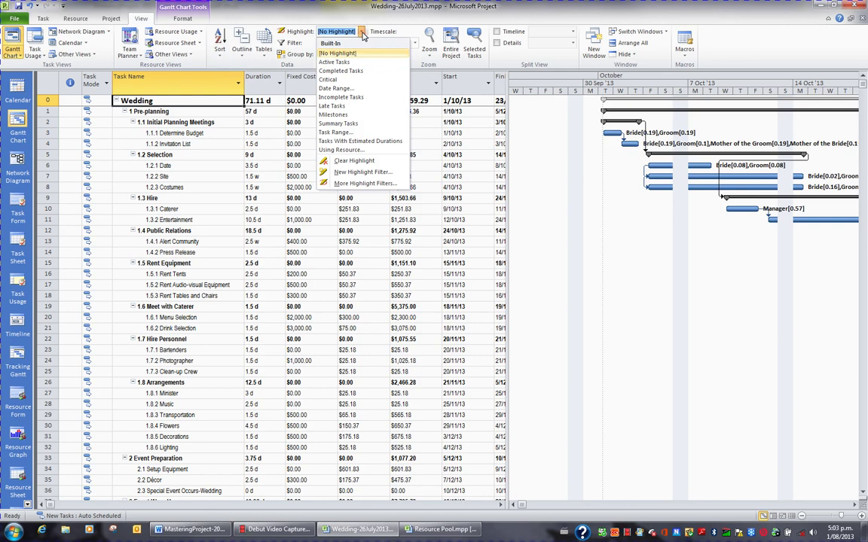
left_click(333, 116)
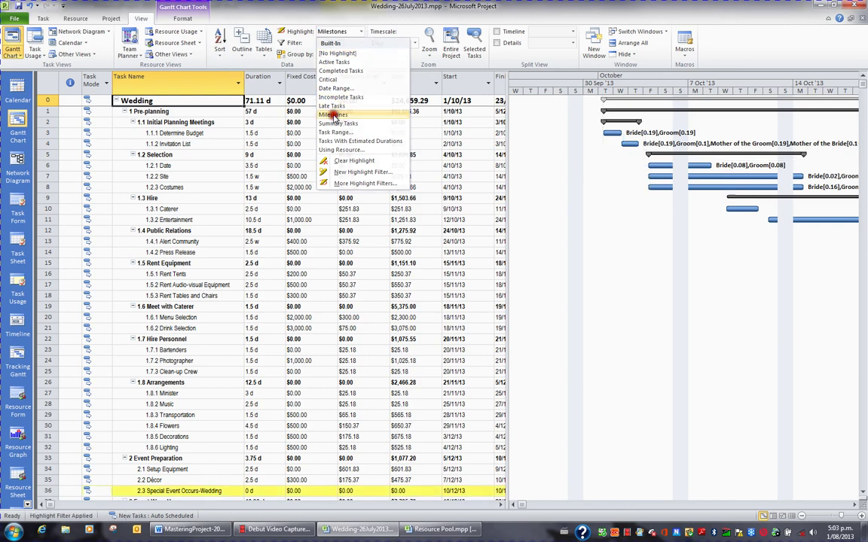
scroll(301, 222, "down", 3)
scroll(333, 248, "down", 1)
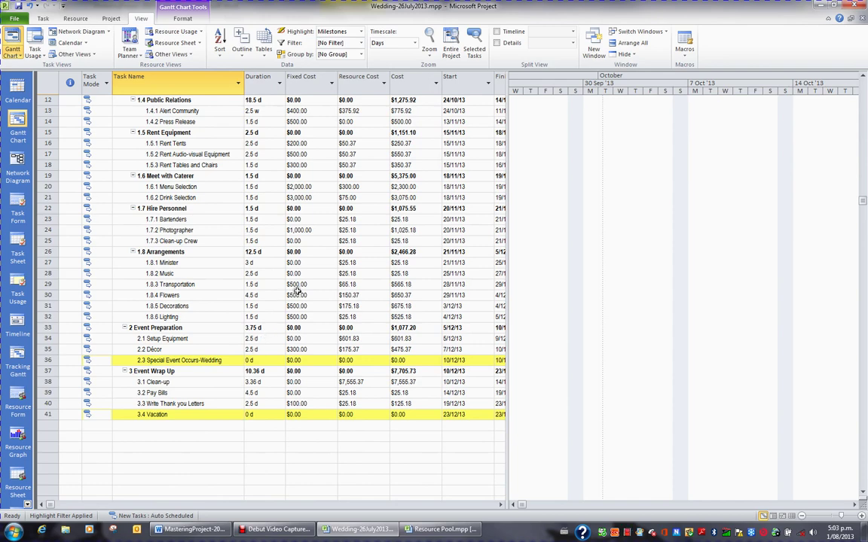
scroll(267, 260, "up", 4)
left_click(363, 32)
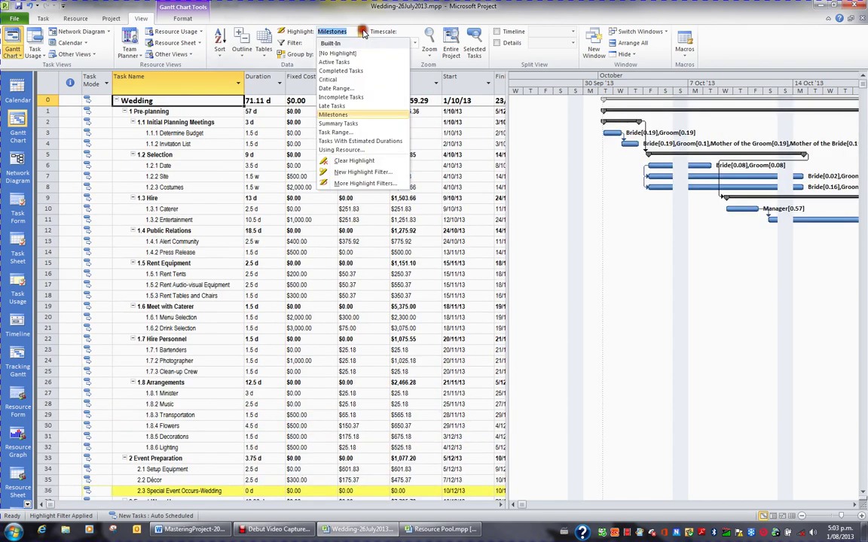
left_click(335, 43)
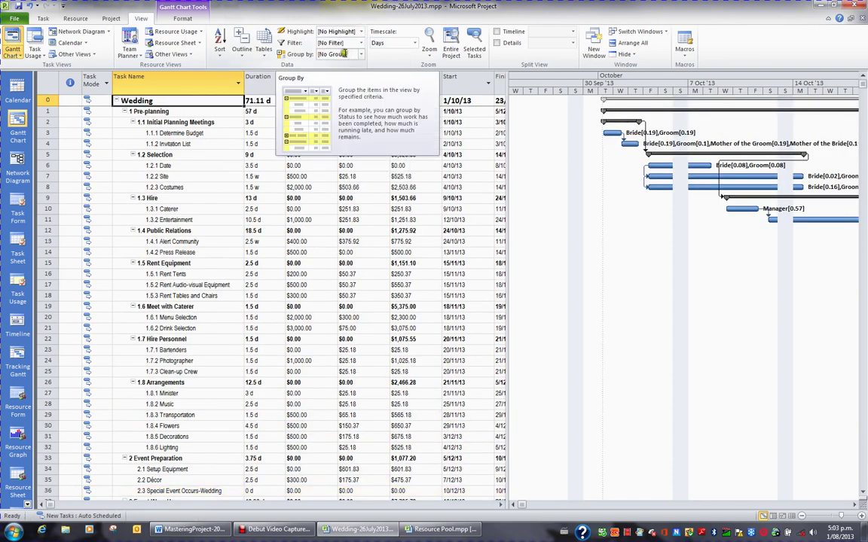